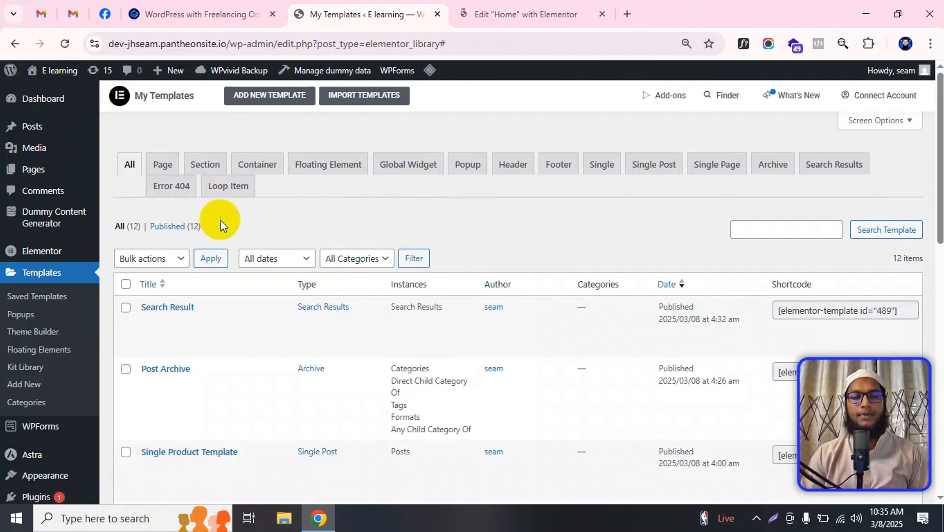
Switch to the Home page open in Elementor and look through its sections, including the headings and listings area.
{"action": "left_click", "coordinate": [508, 14]}
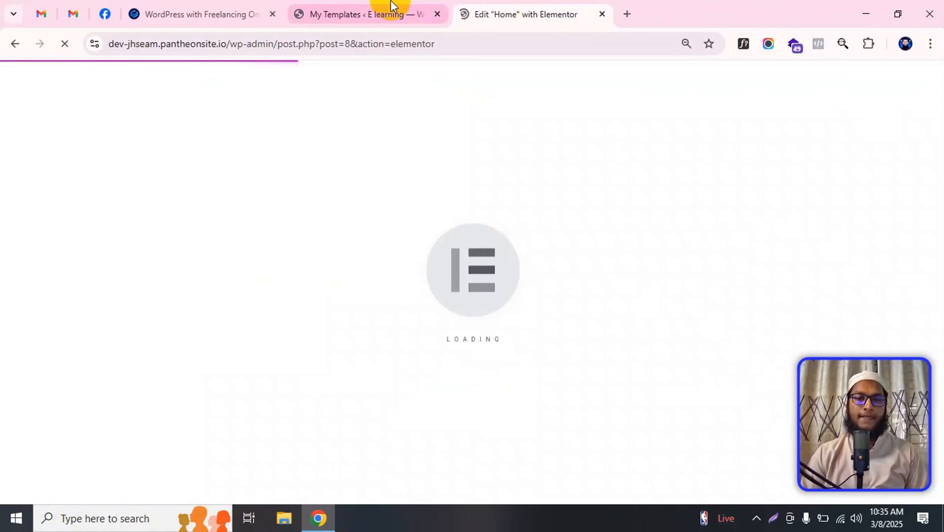
{"action": "left_click", "coordinate": [391, 14]}
{"action": "left_click", "coordinate": [512, 25]}
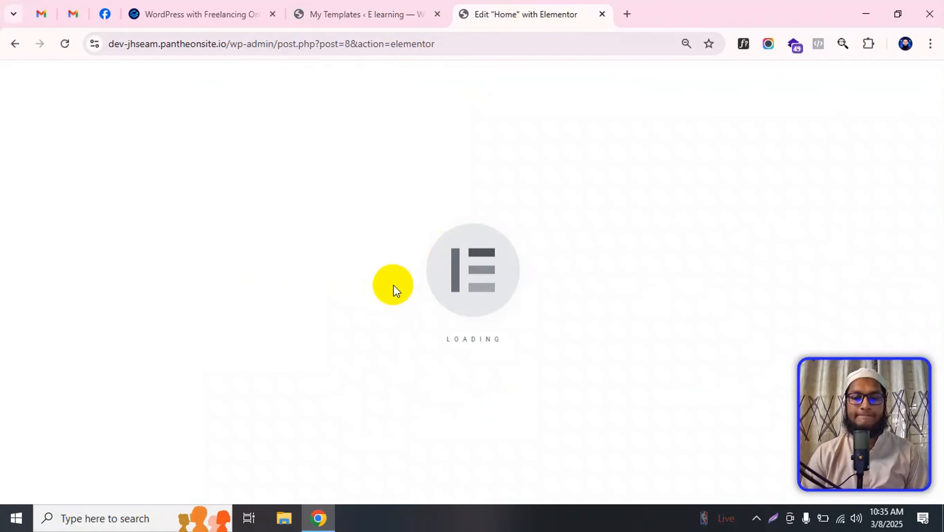
{"action": "left_click", "coordinate": [357, 14]}
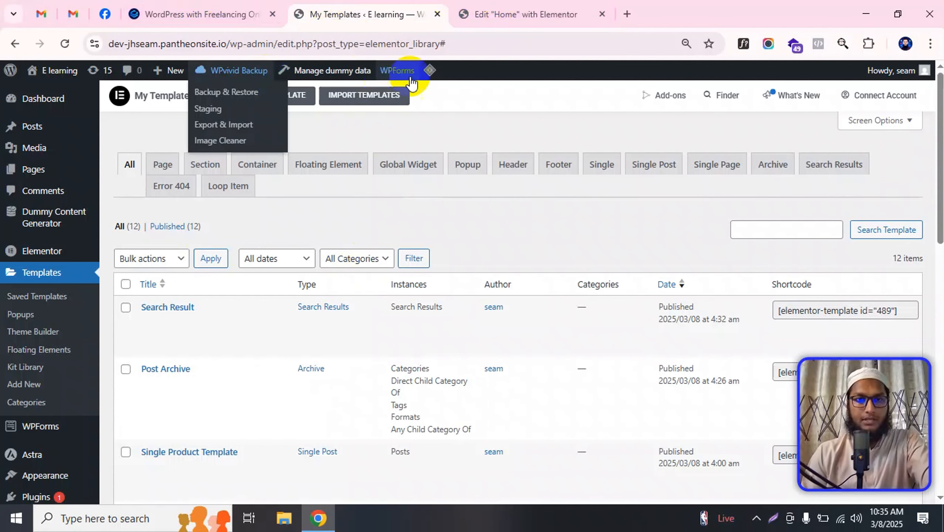
{"action": "left_click", "coordinate": [491, 13]}
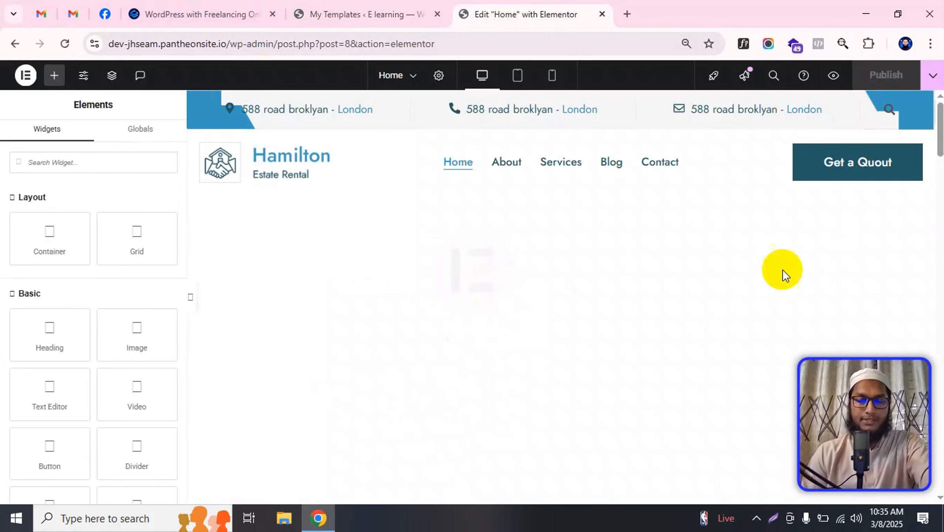
{"action": "scroll", "coordinate": [508, 221], "scroll_direction": "down", "scroll_amount": 10}
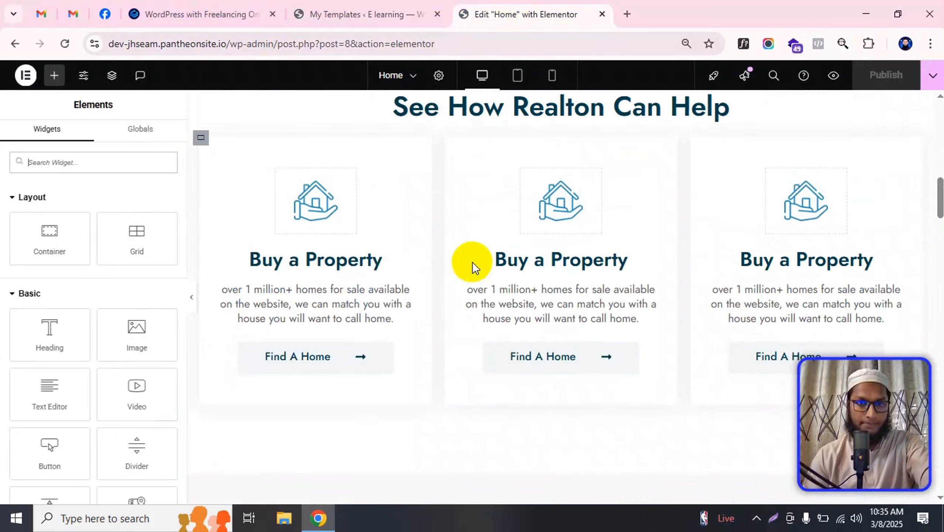
{"action": "scroll", "coordinate": [554, 190], "scroll_direction": "down", "scroll_amount": 3}
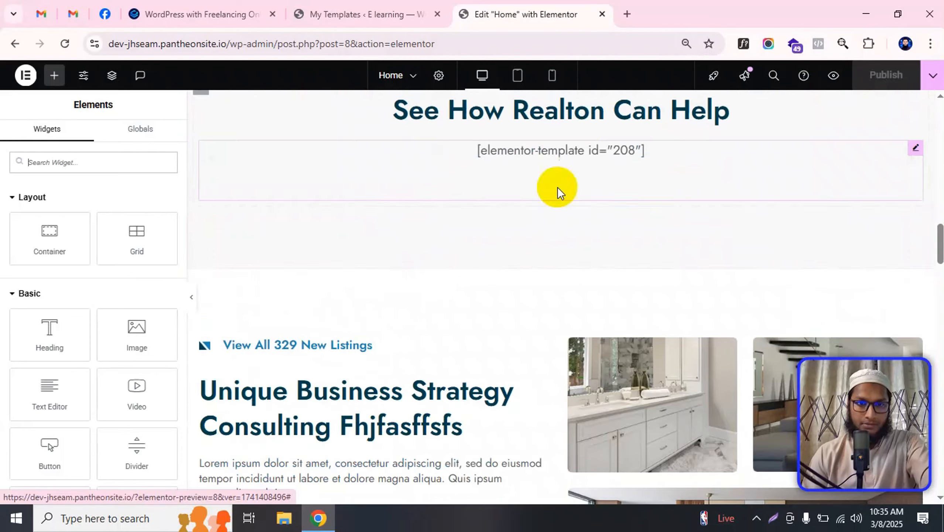
{"action": "scroll", "coordinate": [484, 193], "scroll_direction": "down", "scroll_amount": 5}
{"action": "left_click", "coordinate": [484, 192]}
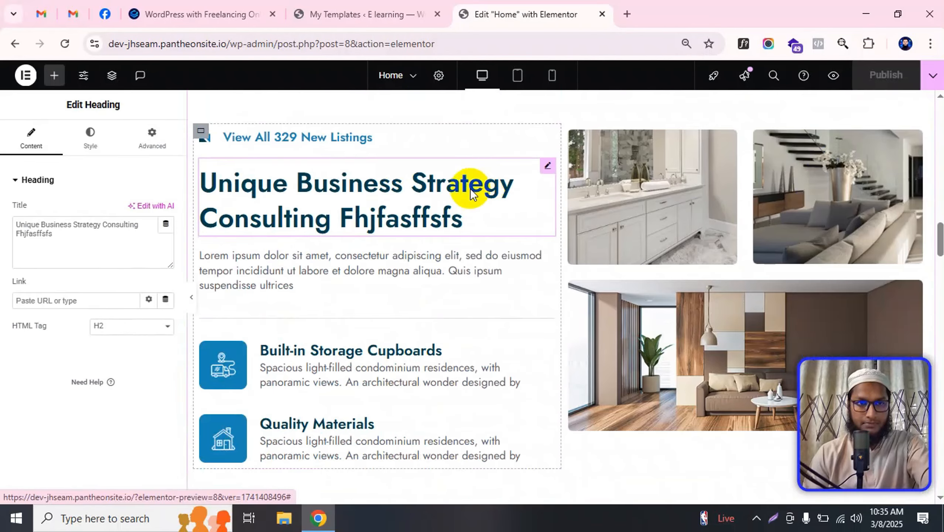
{"action": "scroll", "coordinate": [377, 253], "scroll_direction": "up", "scroll_amount": 1}
{"action": "scroll", "coordinate": [378, 252], "scroll_direction": "up", "scroll_amount": 13}
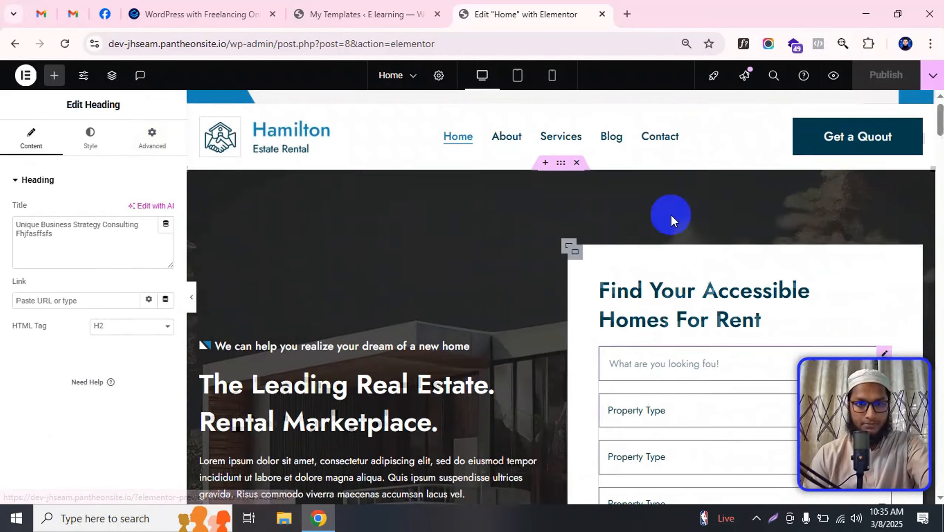
{"action": "scroll", "coordinate": [425, 256], "scroll_direction": "down", "scroll_amount": 6}
{"action": "scroll", "coordinate": [425, 256], "scroll_direction": "down", "scroll_amount": 15}
Show the page structure and inspect the actions available for the container holding the Built-in Storage Cupboards item.
{"action": "left_click", "coordinate": [350, 212]}
{"action": "left_click", "coordinate": [111, 75]}
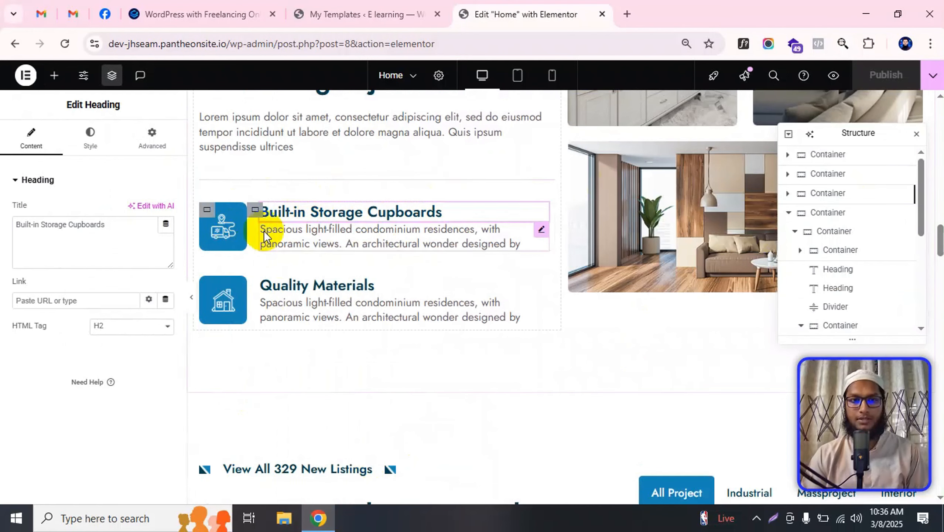
{"action": "left_click", "coordinate": [207, 210]}
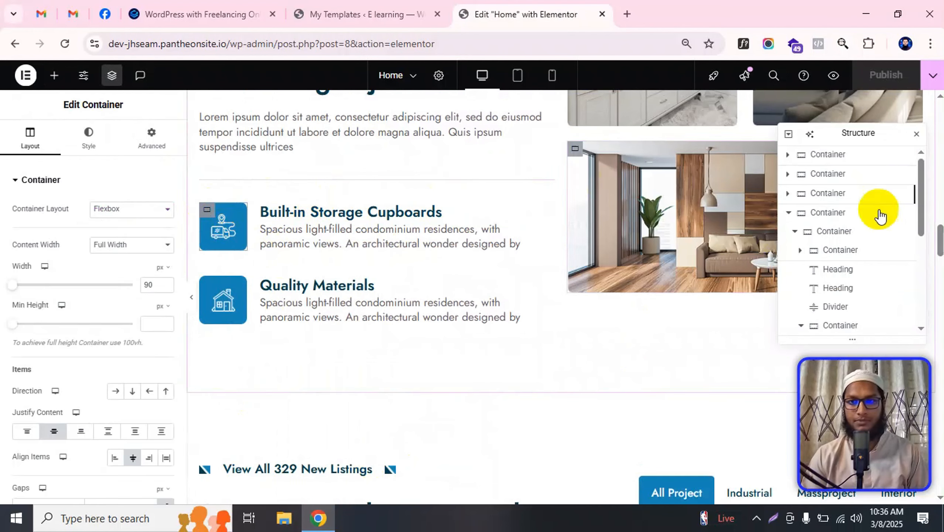
{"action": "left_click", "coordinate": [799, 234]}
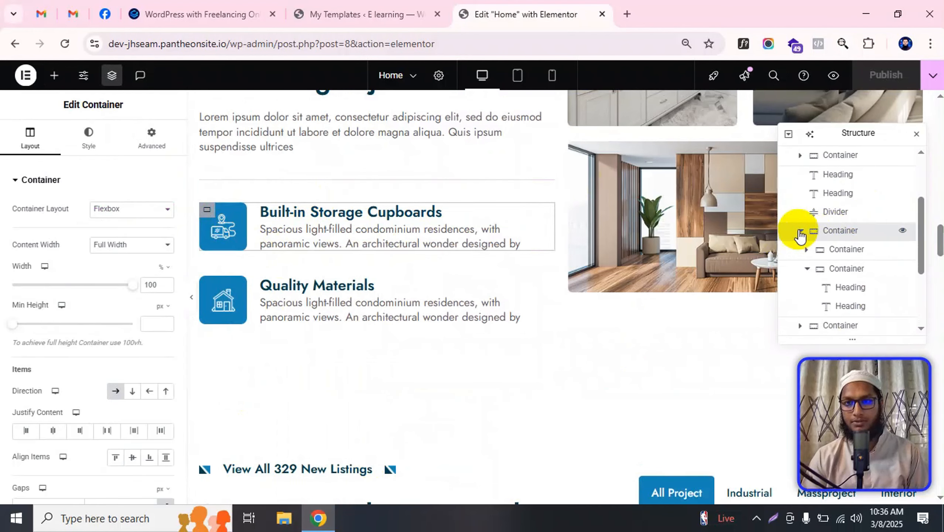
{"action": "left_click", "coordinate": [800, 231]}
{"action": "right_click", "coordinate": [831, 231]}
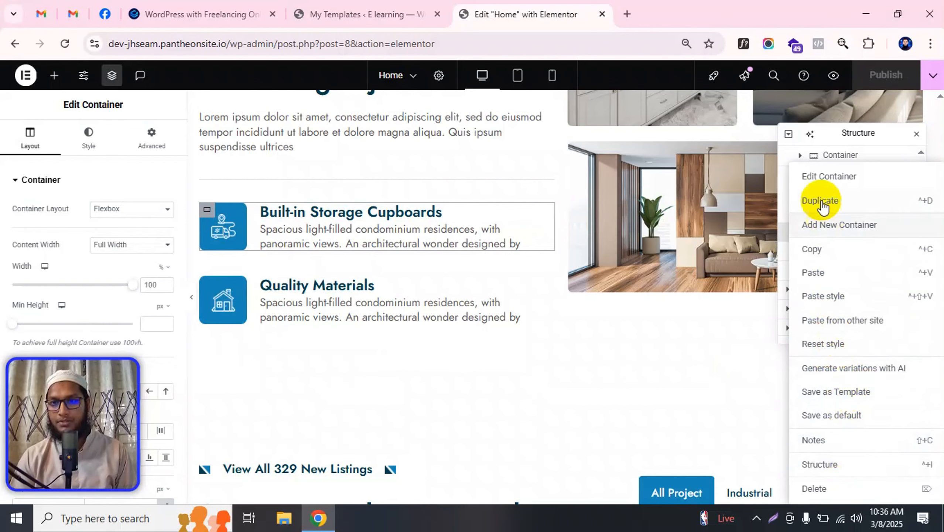
{"action": "left_click", "coordinate": [433, 230]}
Save the "View All 329 New Listings" heading as a global widget named "blue list item".
{"action": "scroll", "coordinate": [428, 260], "scroll_direction": "up", "scroll_amount": 7}
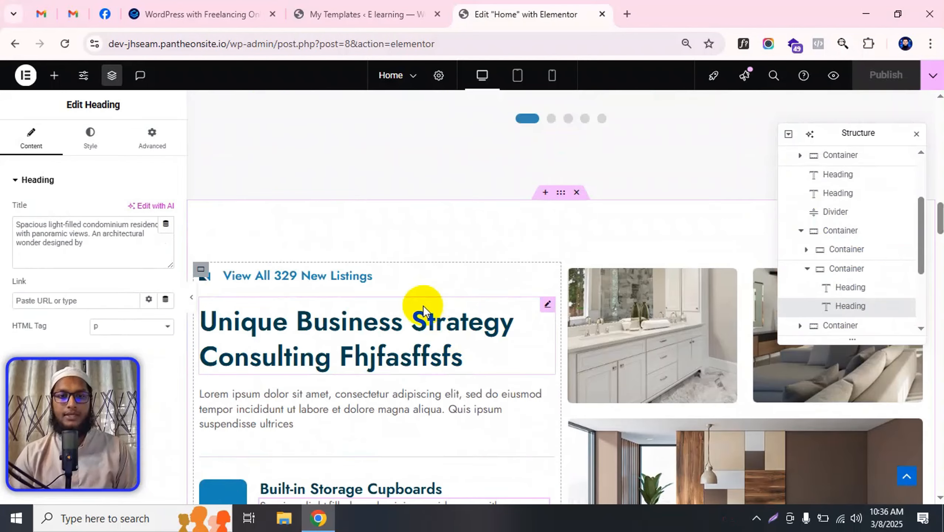
{"action": "scroll", "coordinate": [446, 279], "scroll_direction": "down", "scroll_amount": 2}
{"action": "left_click", "coordinate": [547, 234]}
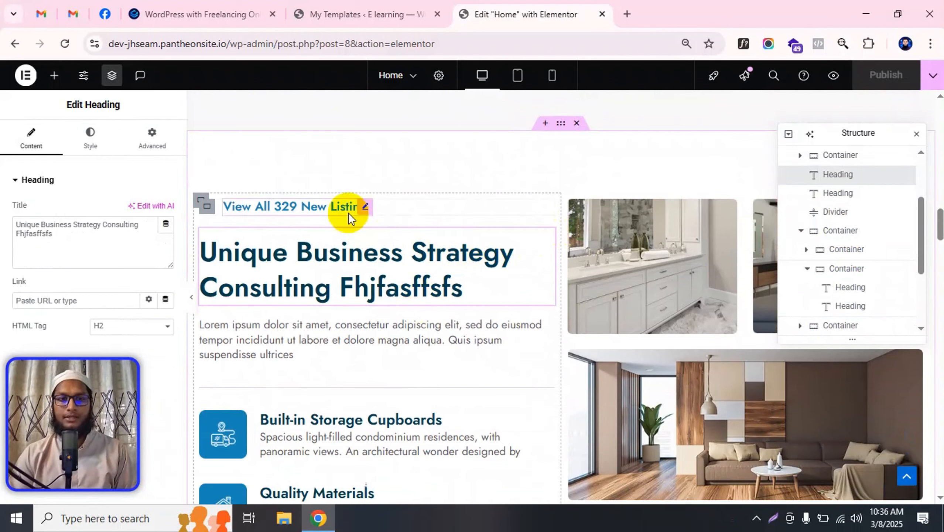
{"action": "left_click", "coordinate": [361, 207]}
{"action": "right_click", "coordinate": [363, 205]}
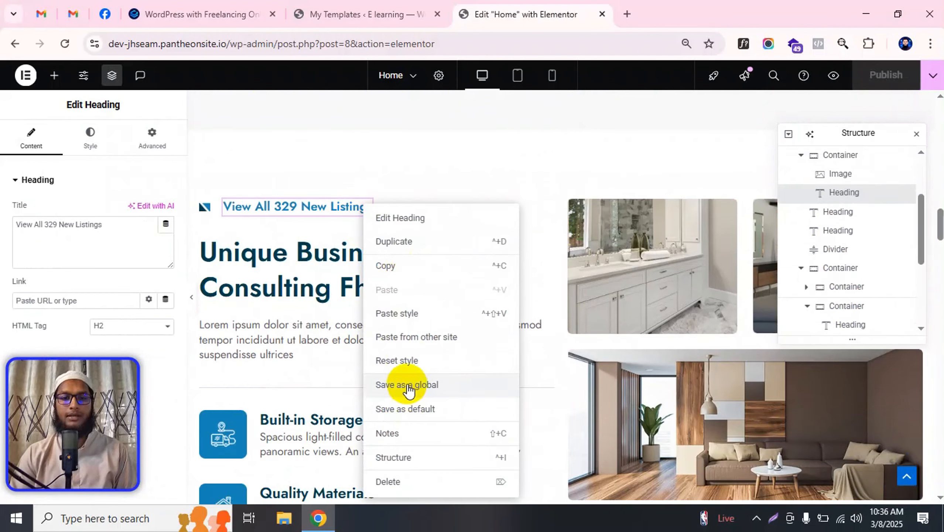
{"action": "left_click", "coordinate": [424, 385]}
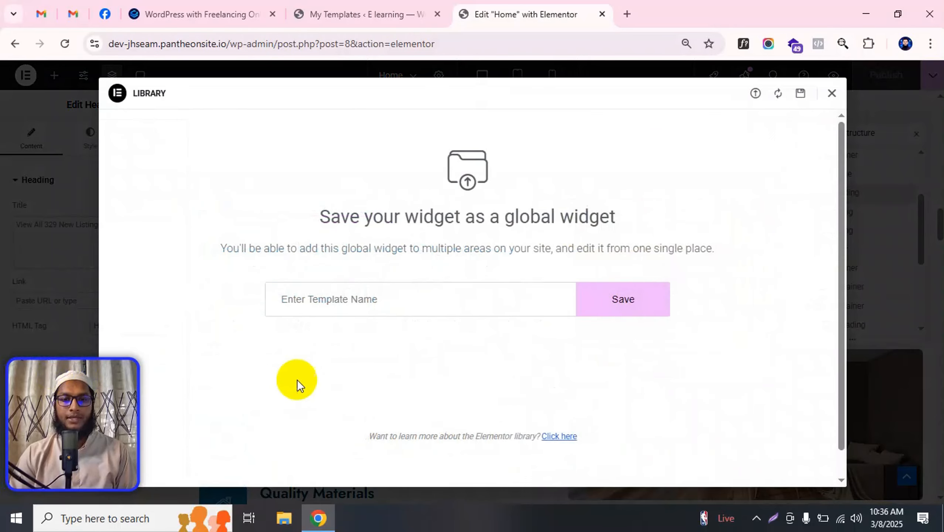
{"action": "left_click", "coordinate": [376, 305]}
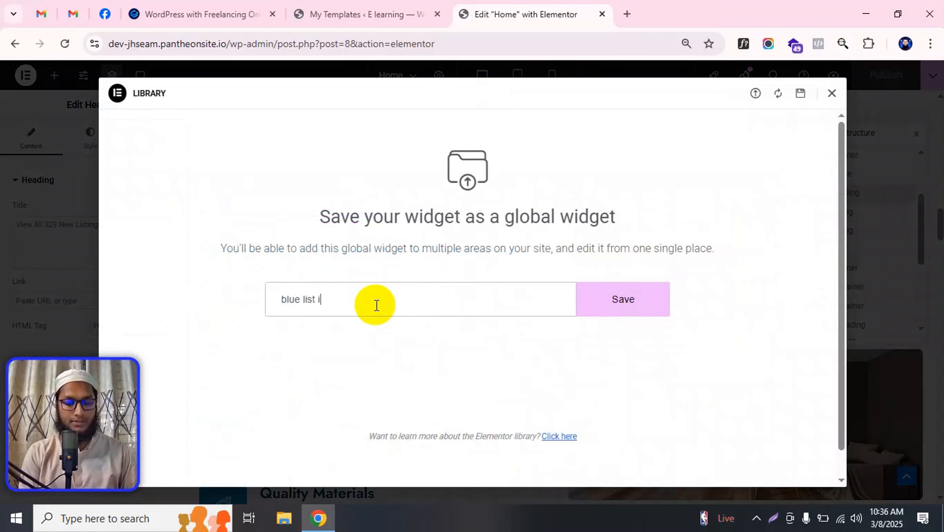
{"action": "left_click", "coordinate": [606, 300]}
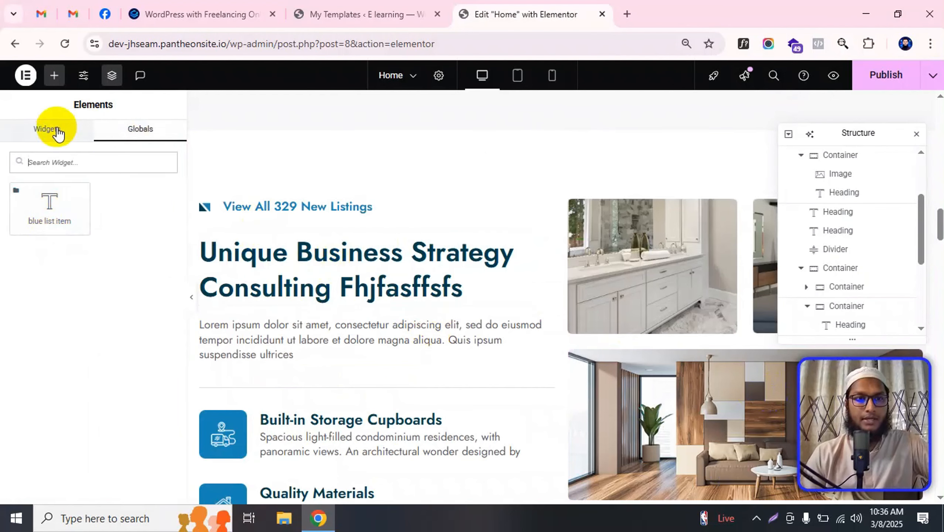
Insert the "blue list item" global widget directly below the "Unique Business Strategy Consulting" heading.
{"action": "left_click", "coordinate": [365, 241]}
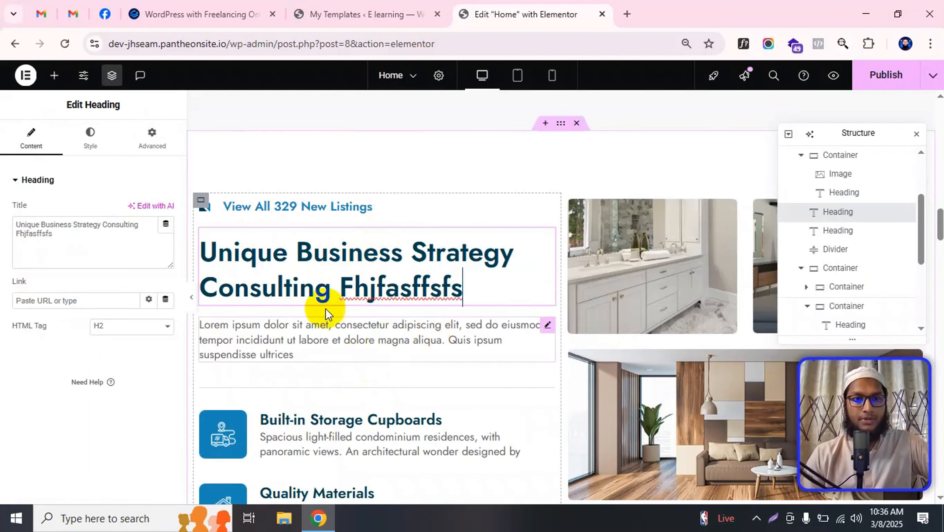
{"action": "left_click", "coordinate": [55, 83]}
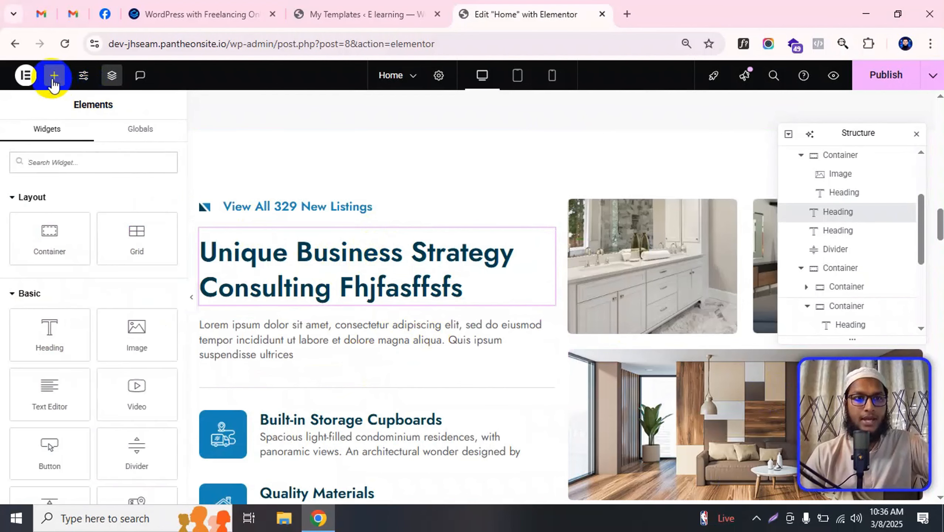
{"action": "left_click", "coordinate": [146, 129]}
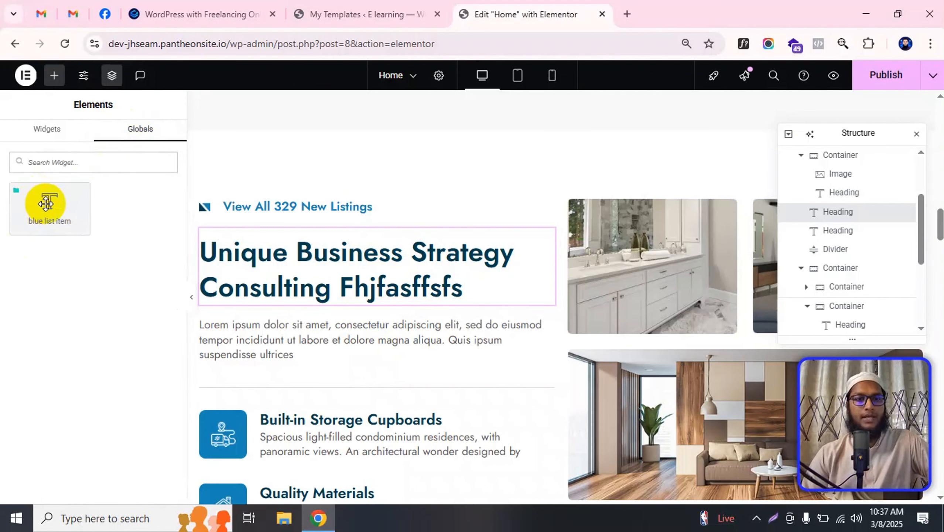
{"action": "left_click_drag", "start_coordinate": [47, 202], "coordinate": [375, 297]}
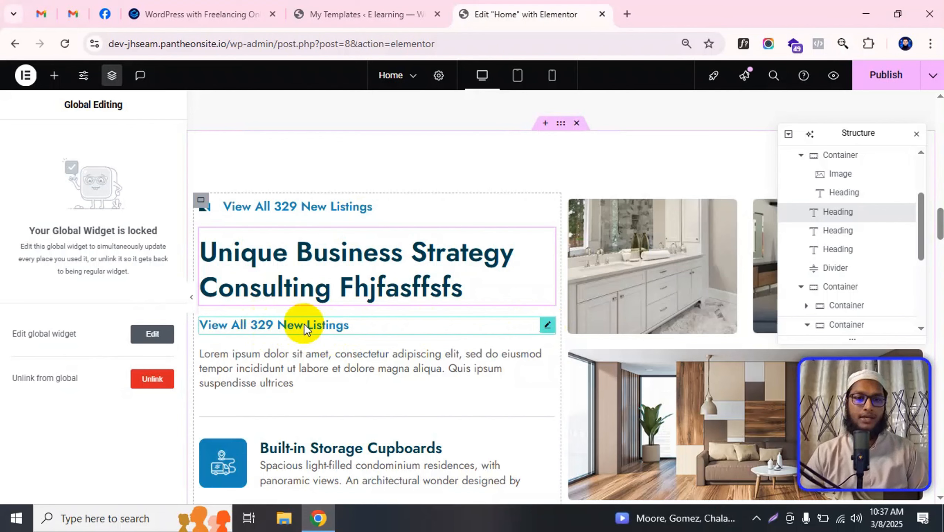
Edit the inserted global widget, trying out changes to the last word and leaving its title as "View All 329 New".
{"action": "left_click", "coordinate": [152, 333]}
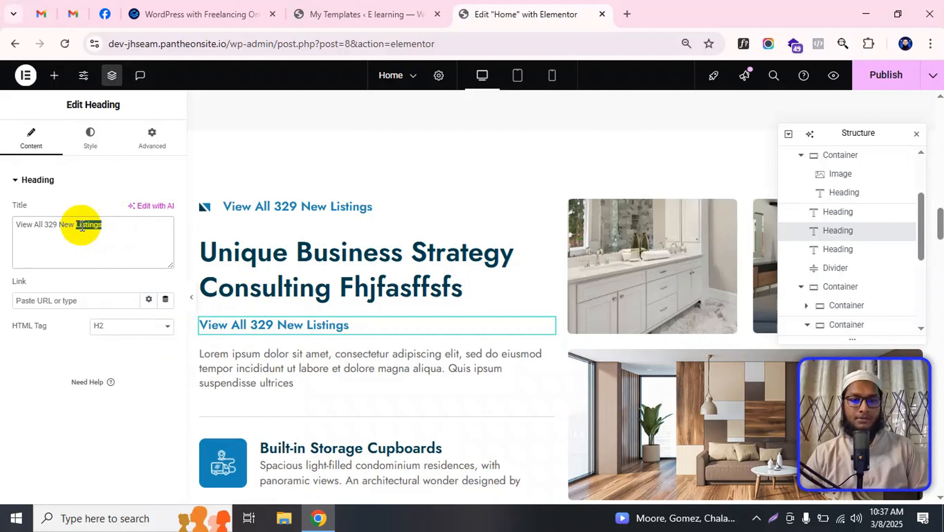
{"action": "key", "text": "BackSpace"}
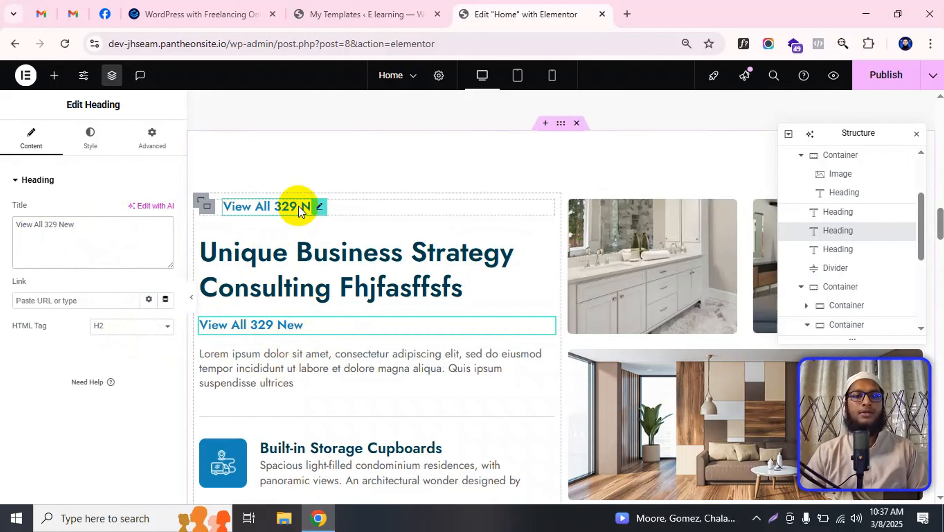
{"action": "type", "text": "dfsdfs"}
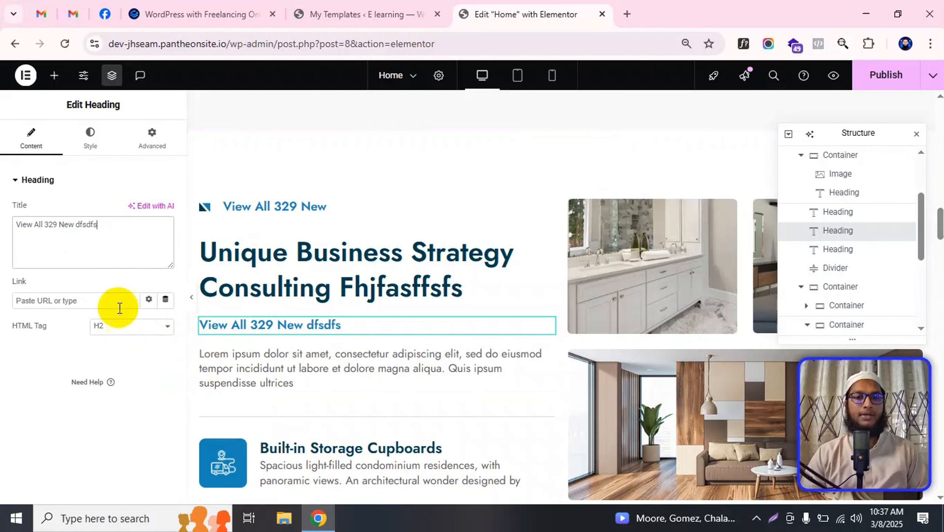
{"action": "double_click", "coordinate": [81, 225]}
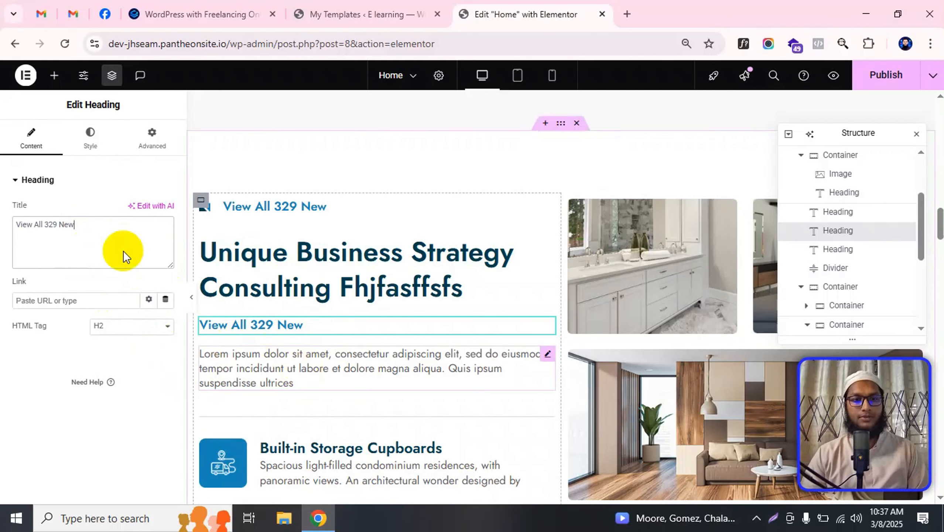
{"action": "left_click", "coordinate": [409, 252]}
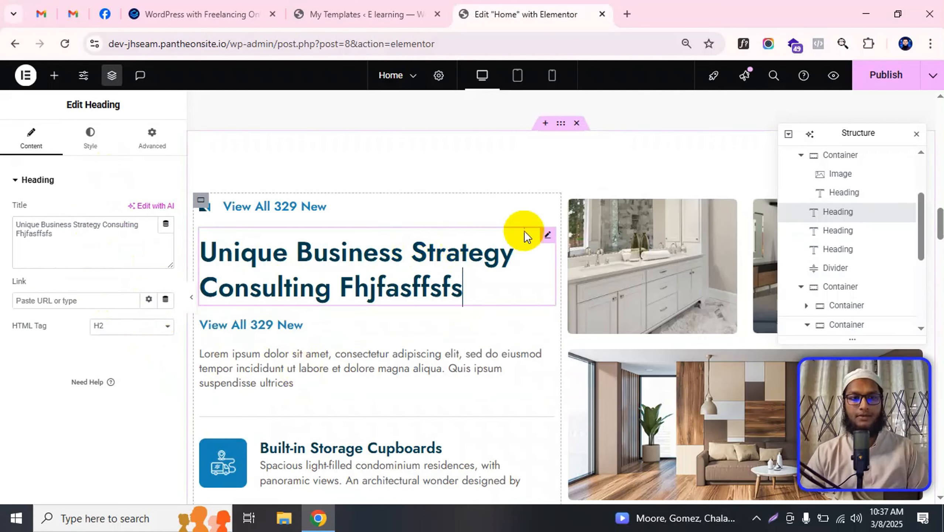
Unlink the small listings heading above the "Unique Business Strategy" heading from its global widget and confirm.
{"action": "left_click", "coordinate": [294, 208]}
{"action": "left_click", "coordinate": [153, 380]}
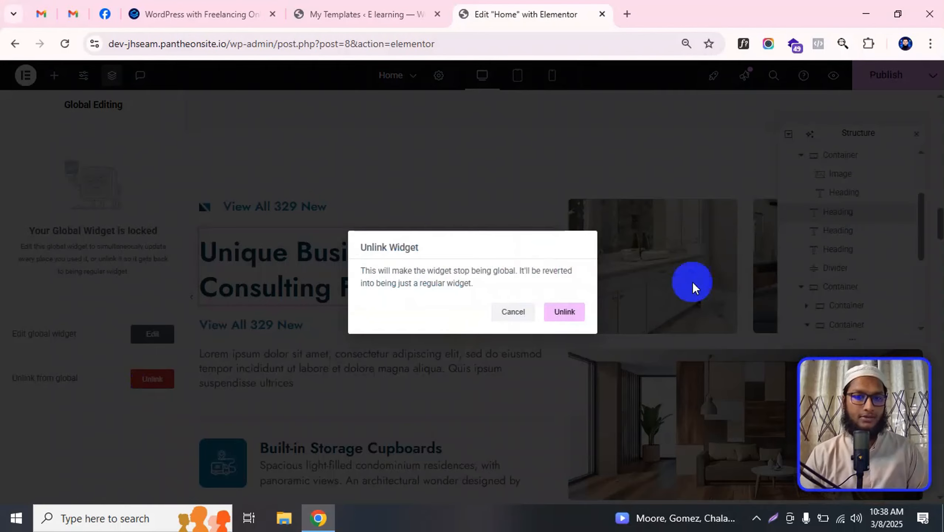
{"action": "left_click", "coordinate": [580, 312]}
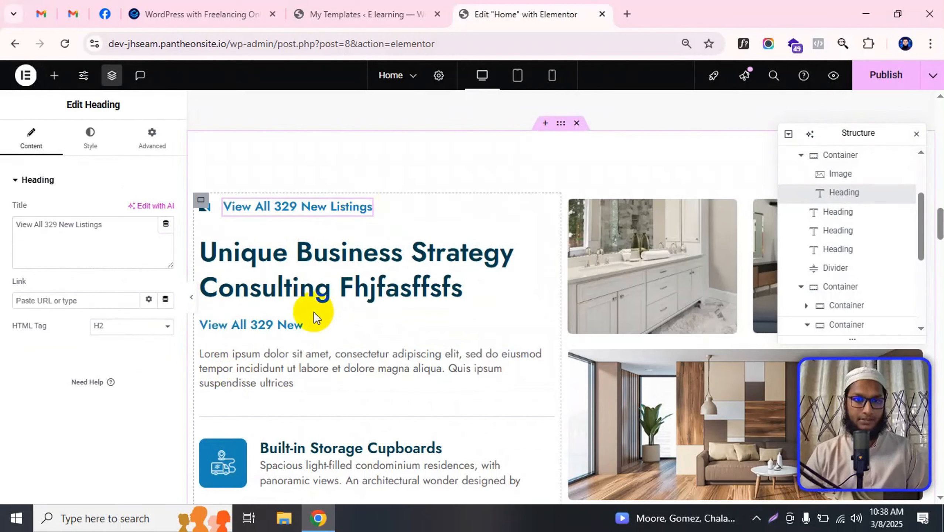
Unlink the inserted listings heading below the "Unique Business Strategy" heading from its global widget and confirm.
{"action": "left_click", "coordinate": [302, 323]}
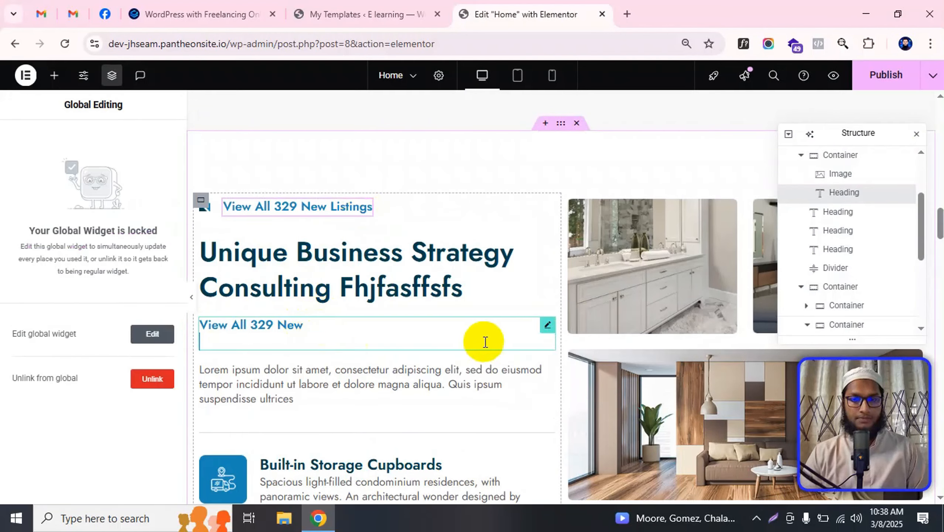
{"action": "left_click", "coordinate": [553, 324]}
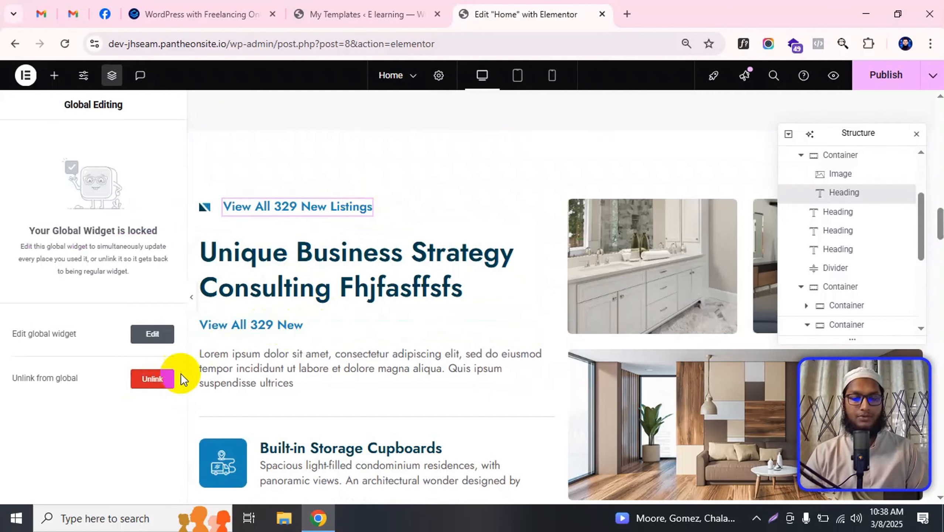
{"action": "left_click", "coordinate": [168, 379]}
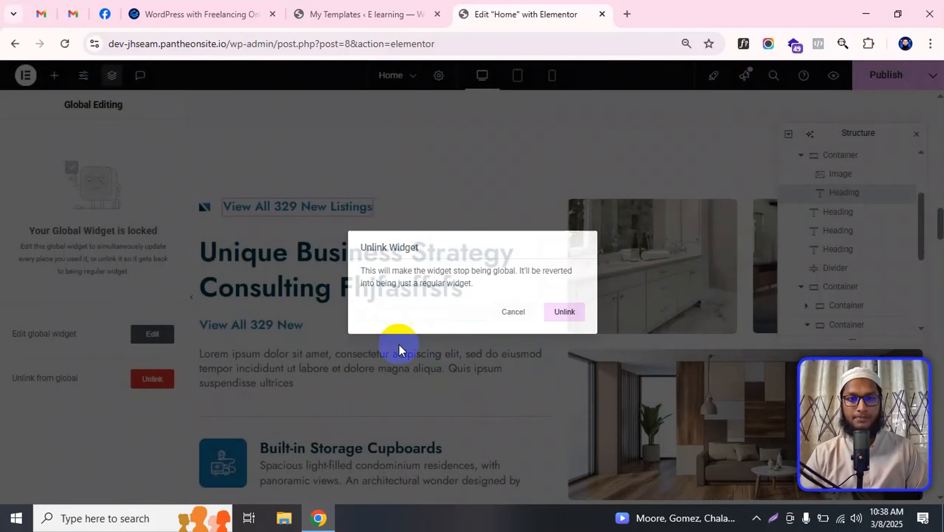
{"action": "left_click", "coordinate": [565, 312]}
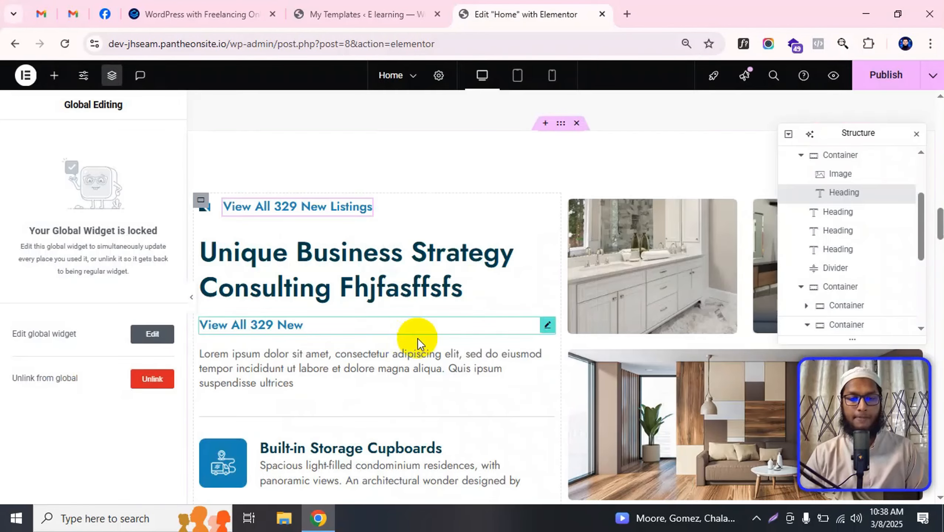
Show the global widgets and check which actions are available for "blue list item".
{"action": "left_click", "coordinate": [54, 75]}
{"action": "left_click", "coordinate": [140, 128]}
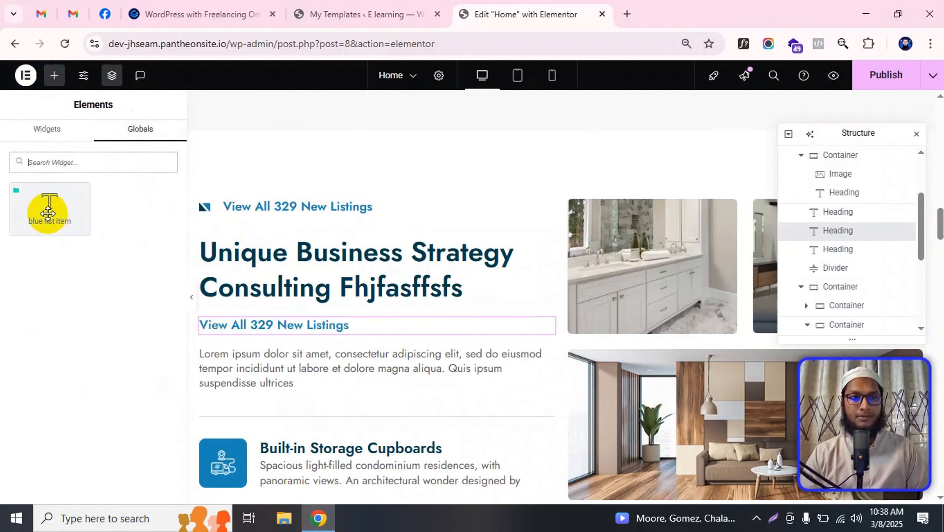
{"action": "right_click", "coordinate": [35, 206]}
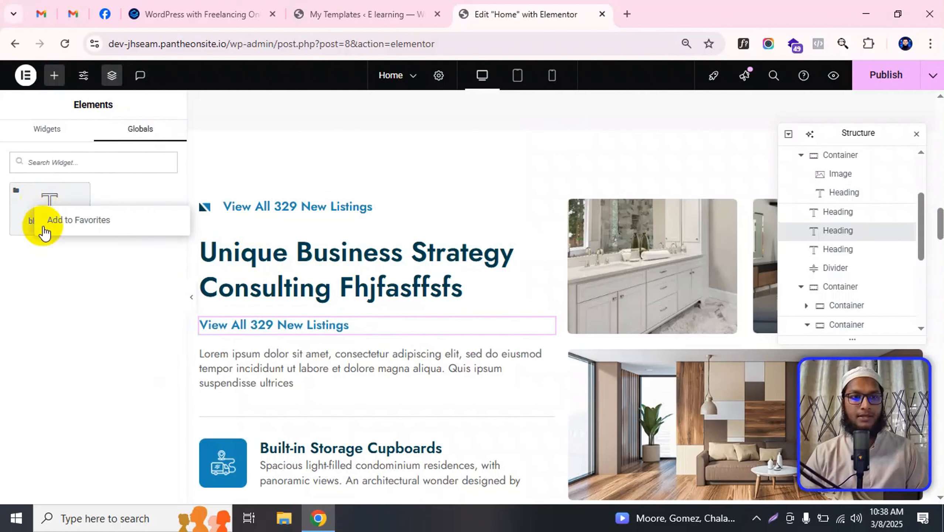
Delete the inserted listings heading below the "Unique Business Strategy" heading and publish the page.
{"action": "left_click", "coordinate": [46, 274]}
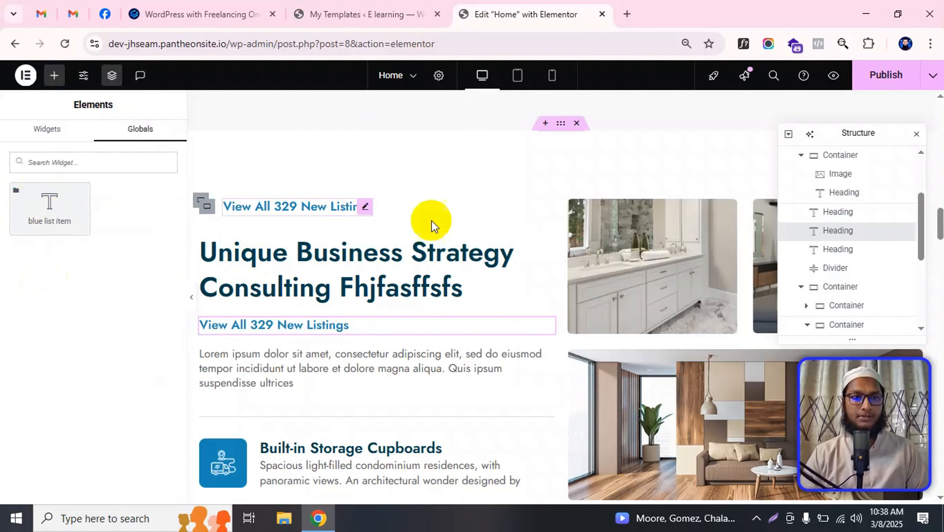
{"action": "right_click", "coordinate": [387, 323]}
{"action": "left_click", "coordinate": [413, 489]}
{"action": "left_click", "coordinate": [886, 74]}
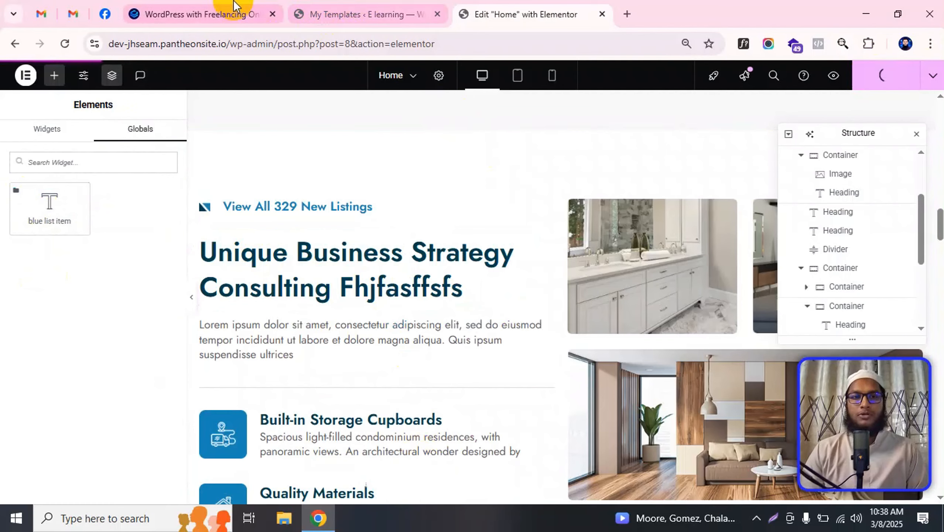
Look through the My Templates list and review the upper sections of the Home page.
{"action": "left_click", "coordinate": [328, 14]}
{"action": "scroll", "coordinate": [277, 336], "scroll_direction": "down", "scroll_amount": 8}
{"action": "scroll", "coordinate": [272, 283], "scroll_direction": "up", "scroll_amount": 8}
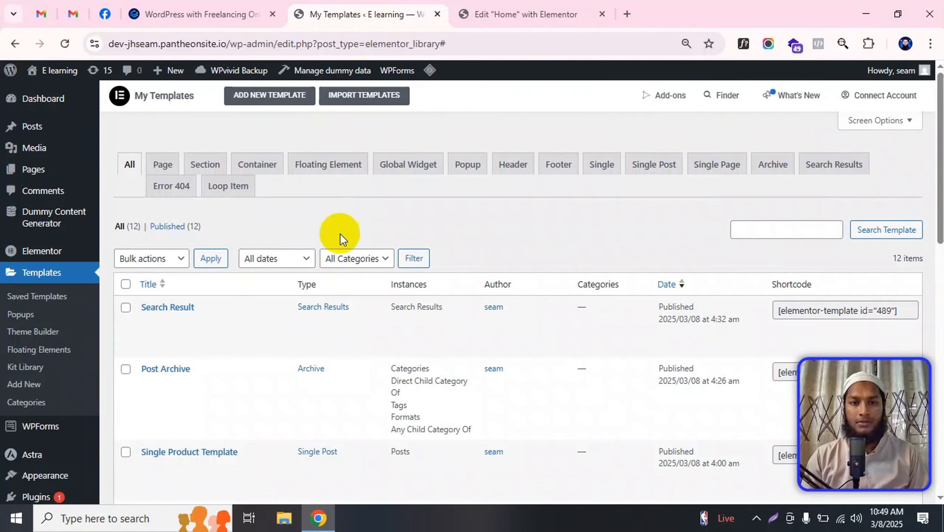
{"action": "scroll", "coordinate": [197, 268], "scroll_direction": "down", "scroll_amount": 10}
{"action": "scroll", "coordinate": [268, 255], "scroll_direction": "up", "scroll_amount": 8}
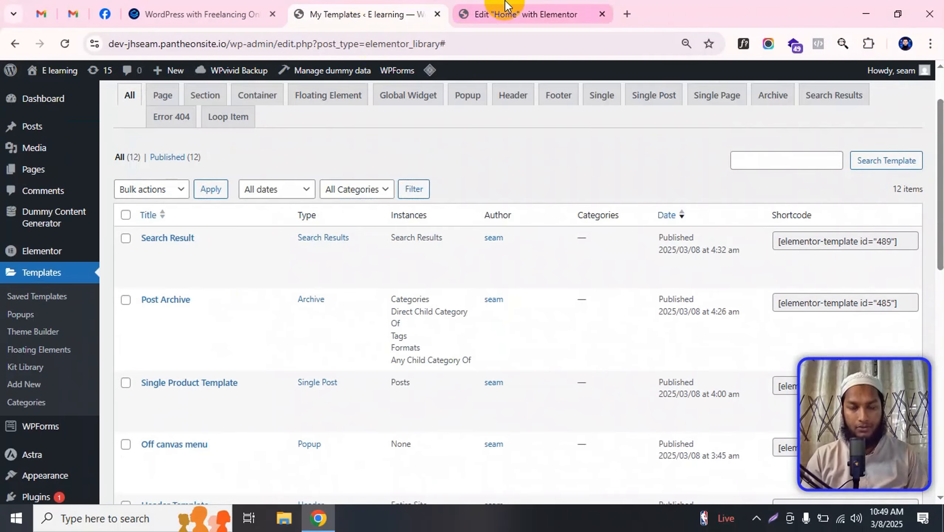
{"action": "left_click", "coordinate": [507, 5]}
{"action": "scroll", "coordinate": [349, 268], "scroll_direction": "up", "scroll_amount": 3}
{"action": "scroll", "coordinate": [351, 269], "scroll_direction": "down", "scroll_amount": 10}
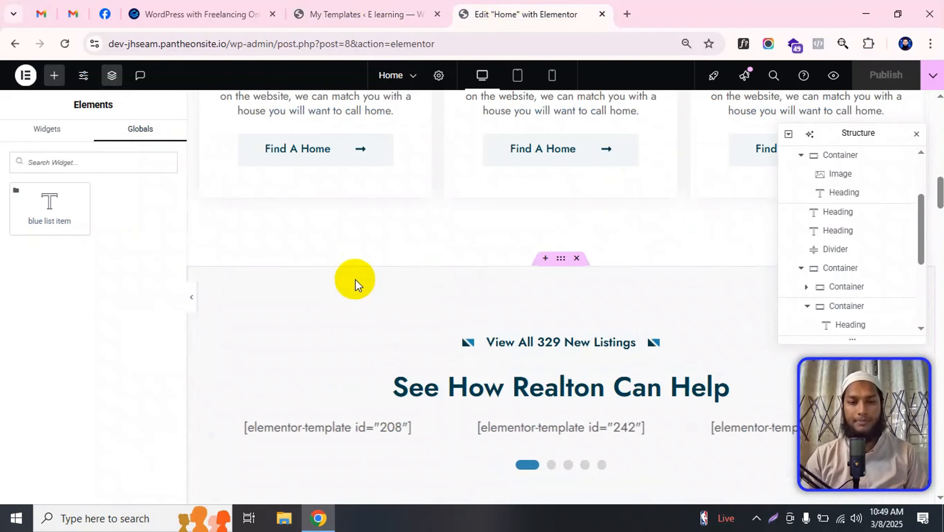
{"action": "scroll", "coordinate": [395, 270], "scroll_direction": "down", "scroll_amount": 3}
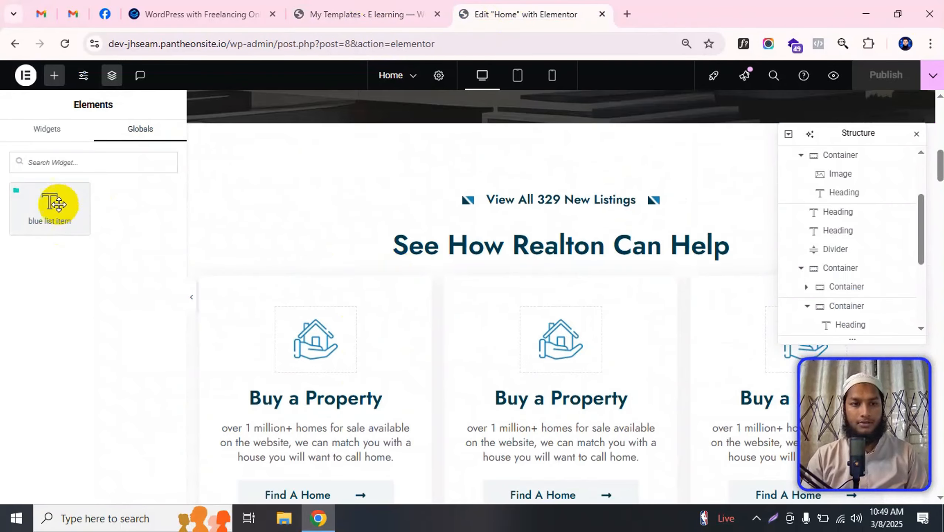
{"action": "left_click_drag", "start_coordinate": [57, 205], "coordinate": [437, 334]}
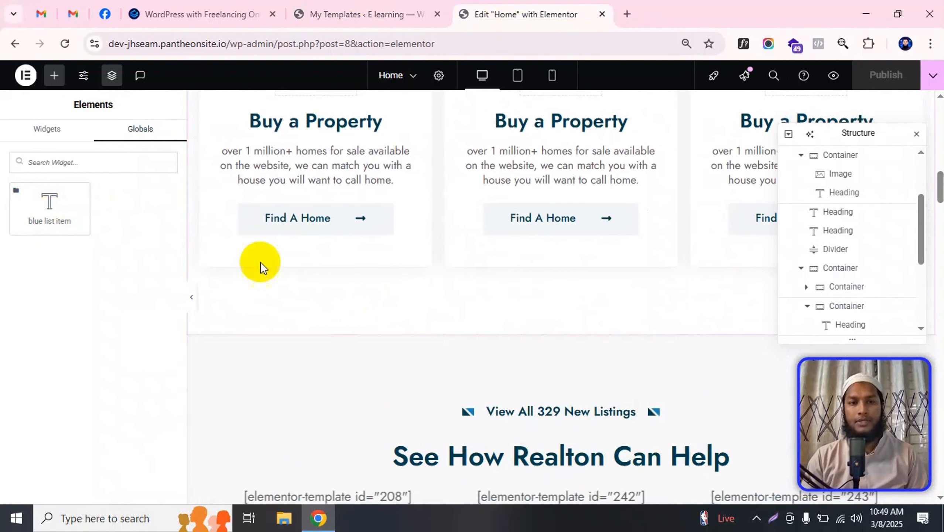
{"action": "scroll", "coordinate": [400, 210], "scroll_direction": "down", "scroll_amount": 6}
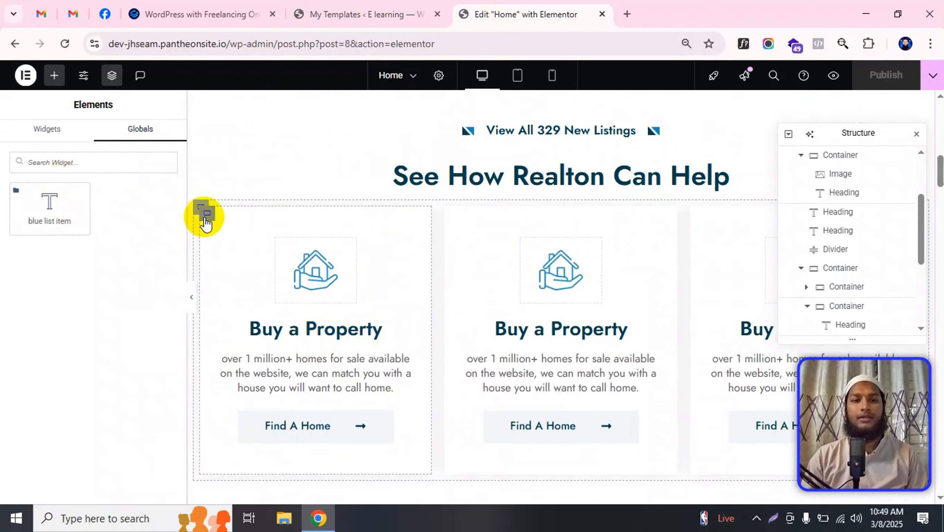
Select the container of the "Buy a Property" cards and examine the page's sections for reusable content.
{"action": "left_click", "coordinate": [200, 206]}
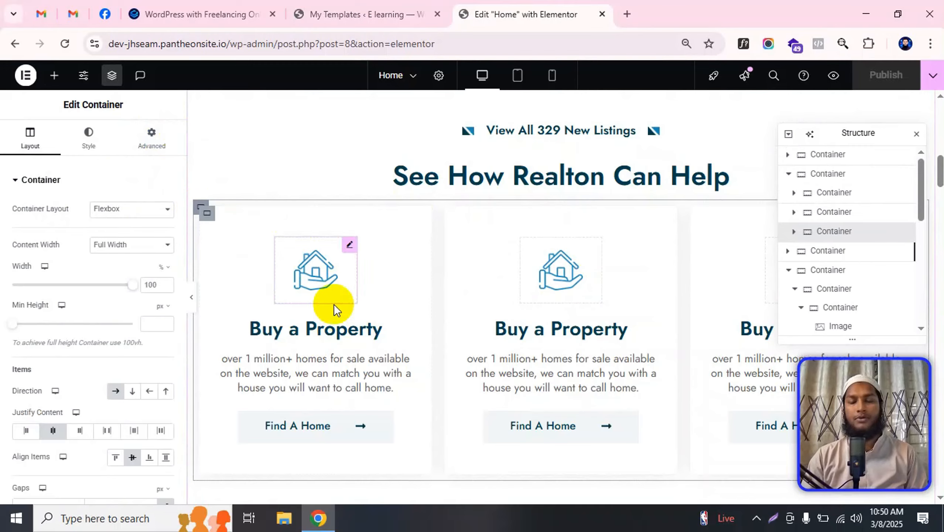
{"action": "scroll", "coordinate": [335, 309], "scroll_direction": "down", "scroll_amount": 5}
{"action": "scroll", "coordinate": [336, 310], "scroll_direction": "up", "scroll_amount": 7}
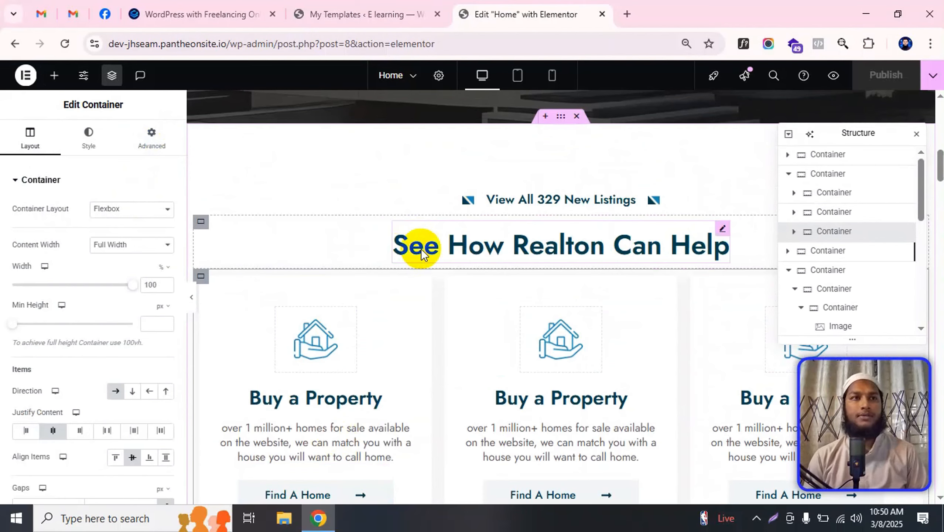
{"action": "scroll", "coordinate": [559, 160], "scroll_direction": "up", "scroll_amount": 6}
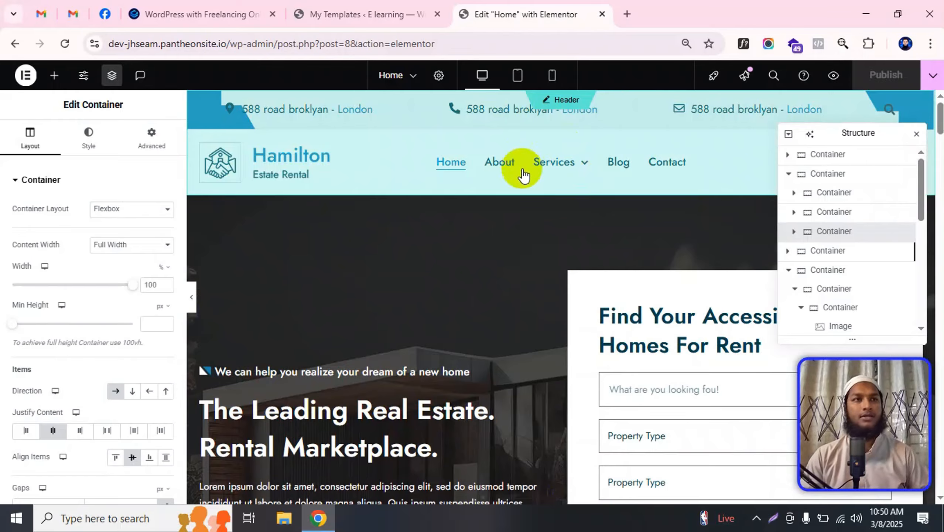
{"action": "scroll", "coordinate": [516, 158], "scroll_direction": "down", "scroll_amount": 4}
{"action": "scroll", "coordinate": [515, 158], "scroll_direction": "down", "scroll_amount": 15}
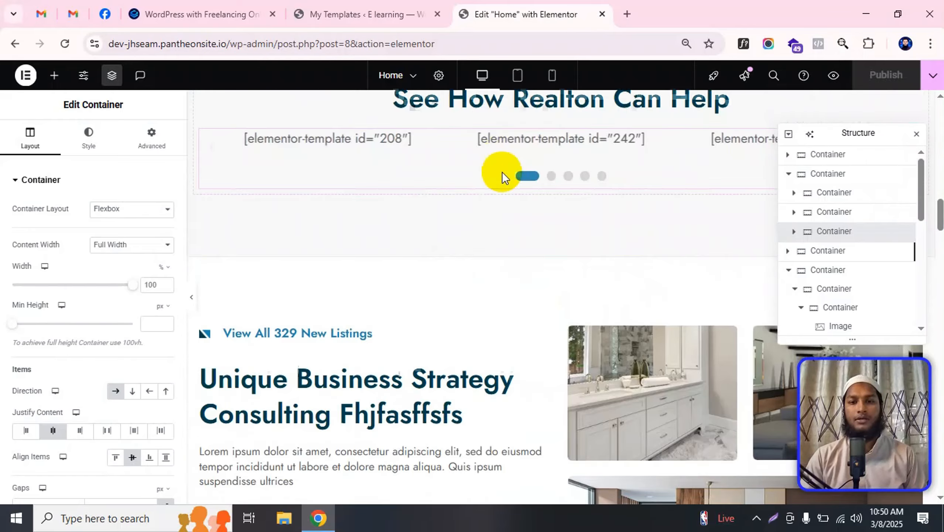
{"action": "scroll", "coordinate": [493, 179], "scroll_direction": "down", "scroll_amount": 7}
{"action": "scroll", "coordinate": [490, 187], "scroll_direction": "up", "scroll_amount": 16}
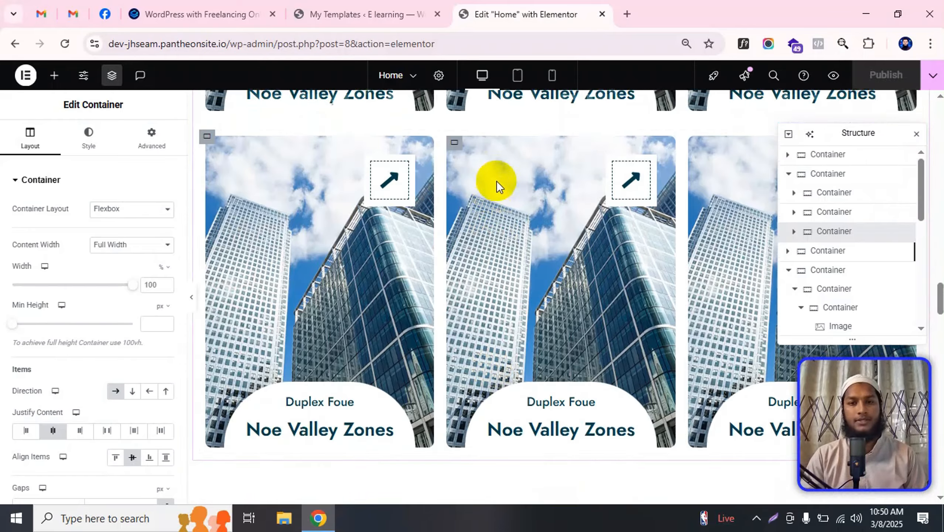
{"action": "scroll", "coordinate": [547, 220], "scroll_direction": "up", "scroll_amount": 10}
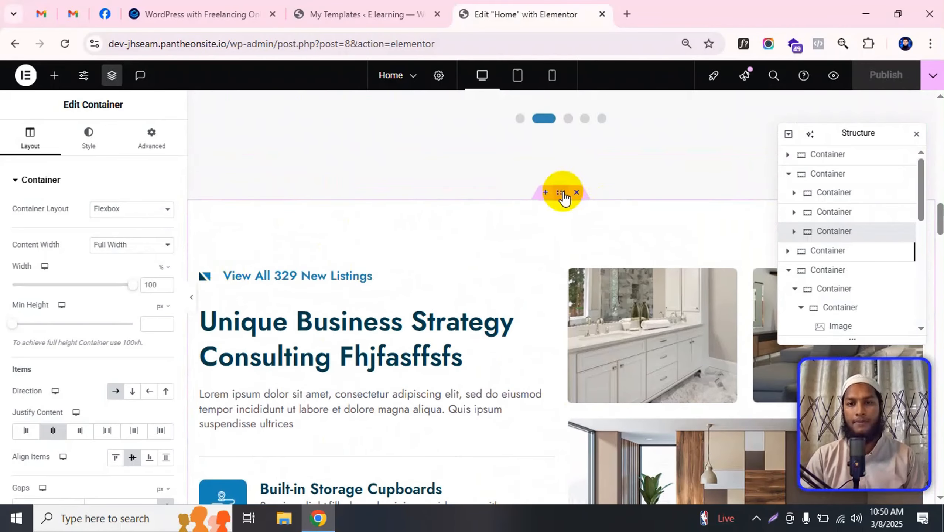
Select the outer container of the "Unique Business Strategy" section and look over its content.
{"action": "left_click", "coordinate": [560, 192]}
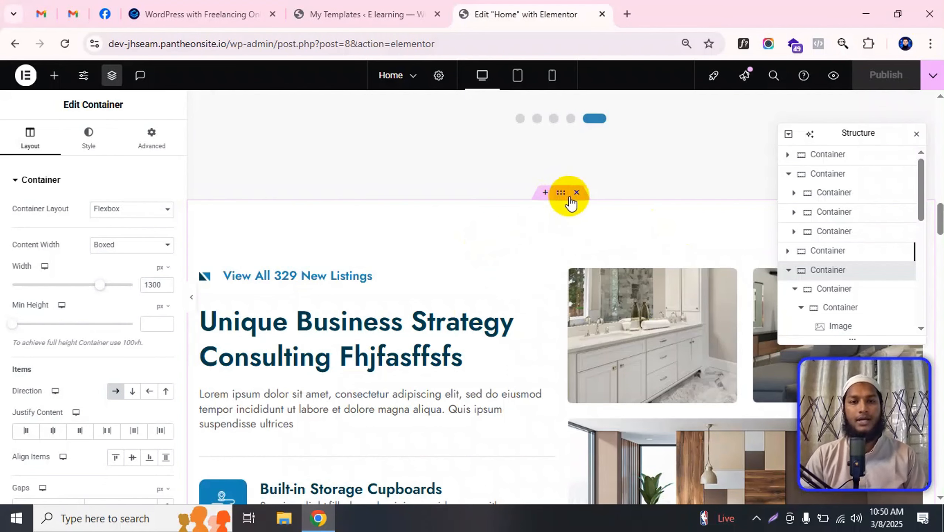
{"action": "scroll", "coordinate": [410, 236], "scroll_direction": "down", "scroll_amount": 4}
{"action": "left_click", "coordinate": [413, 14]}
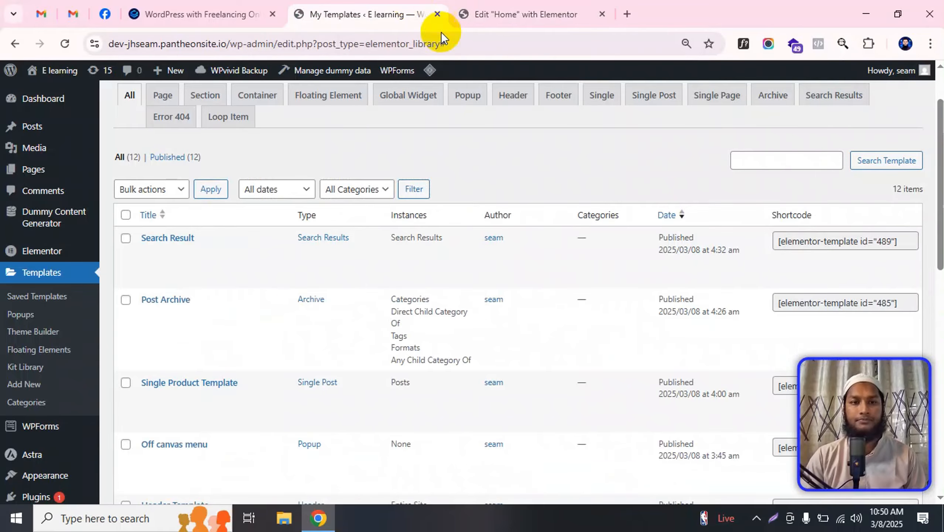
{"action": "left_click", "coordinate": [536, 14]}
{"action": "scroll", "coordinate": [545, 256], "scroll_direction": "up", "scroll_amount": 6}
{"action": "scroll", "coordinate": [545, 256], "scroll_direction": "down", "scroll_amount": 3}
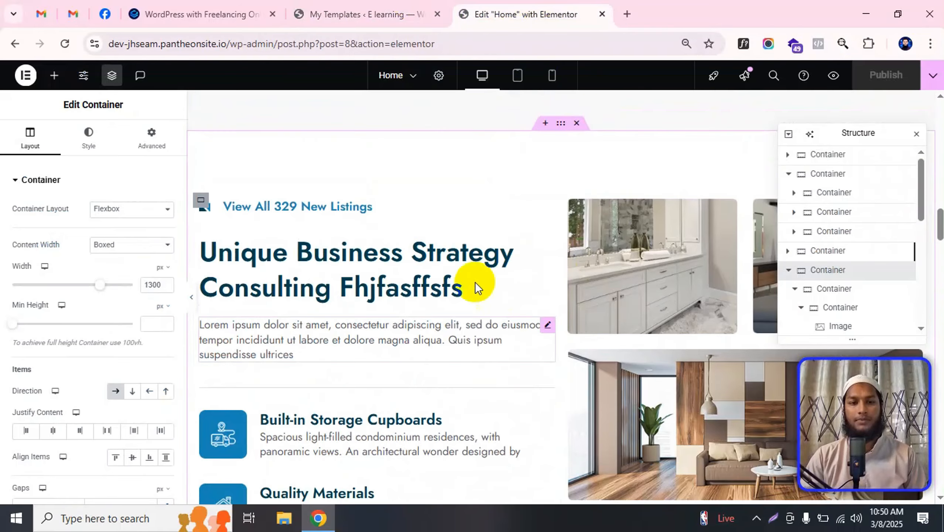
{"action": "scroll", "coordinate": [518, 274], "scroll_direction": "down", "scroll_amount": 4}
{"action": "scroll", "coordinate": [514, 276], "scroll_direction": "up", "scroll_amount": 5}
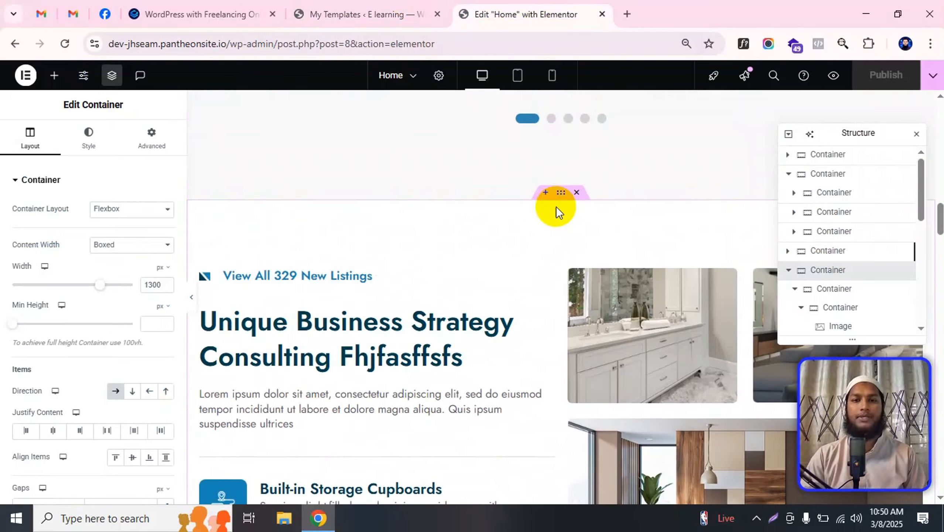
Save the "Unique Business Strategy" section's container to the library as a template named "Global 2".
{"action": "right_click", "coordinate": [559, 193]}
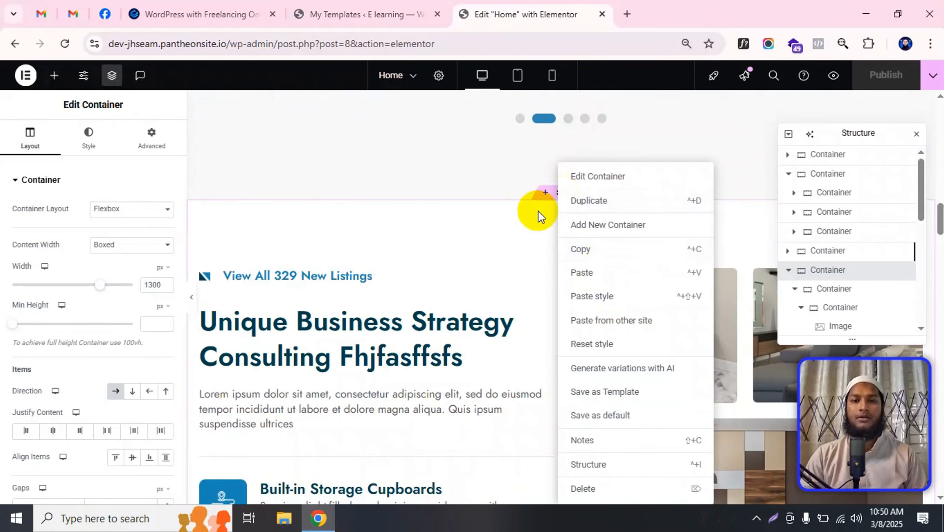
{"action": "left_click", "coordinate": [555, 201]}
{"action": "right_click", "coordinate": [561, 194]}
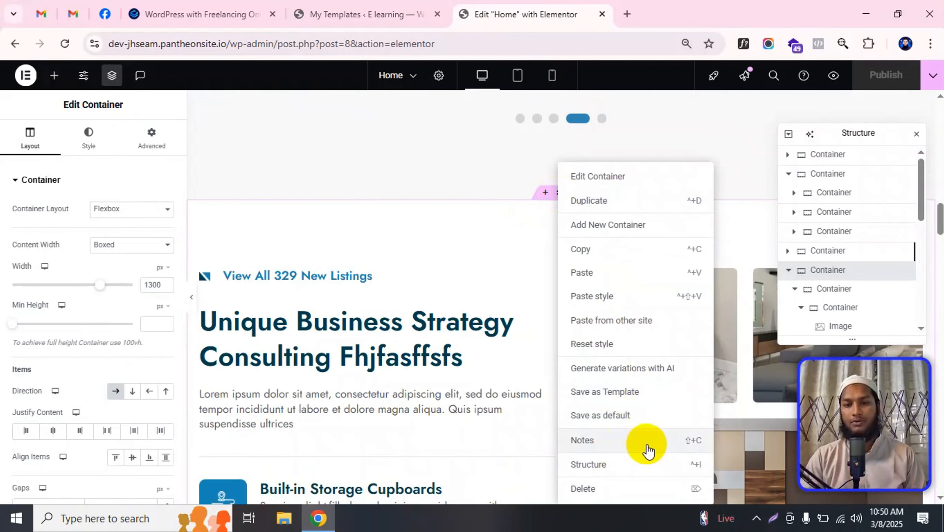
{"action": "left_click", "coordinate": [609, 393]}
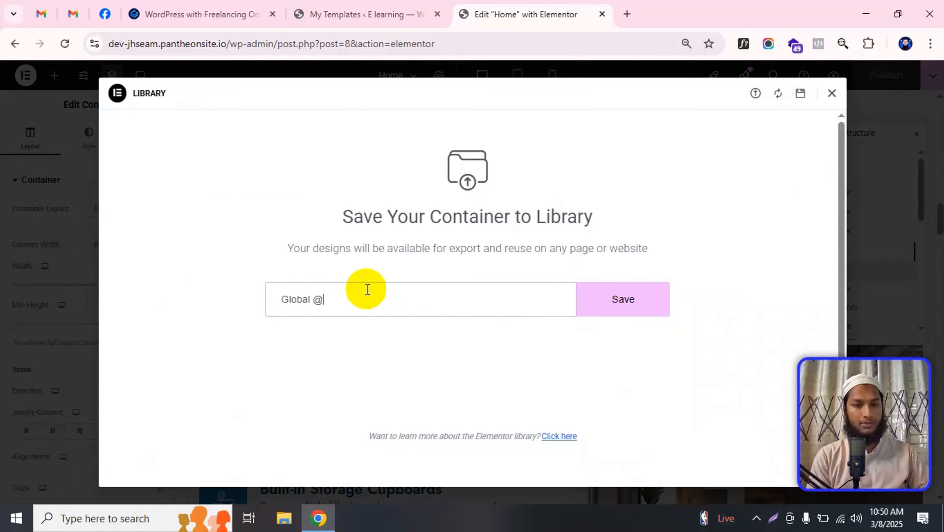
{"action": "left_click", "coordinate": [610, 309]}
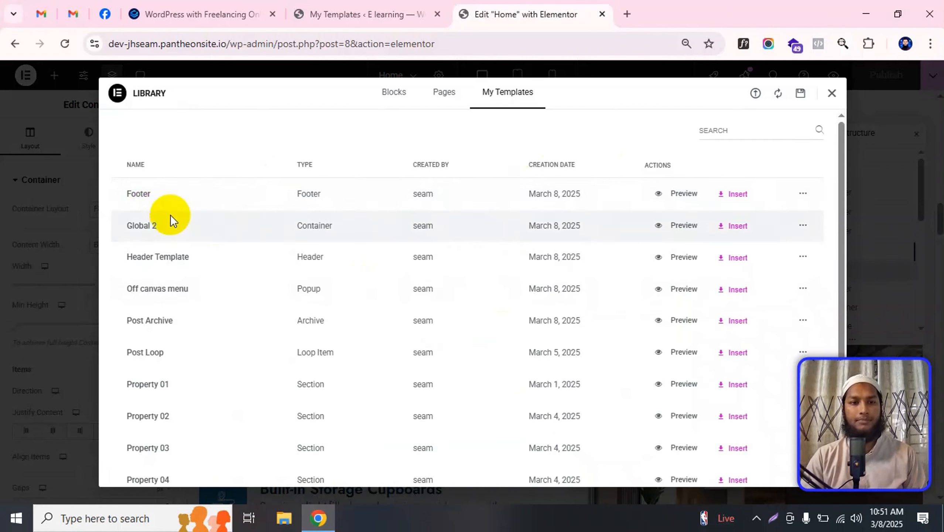
{"action": "left_click", "coordinate": [830, 95]}
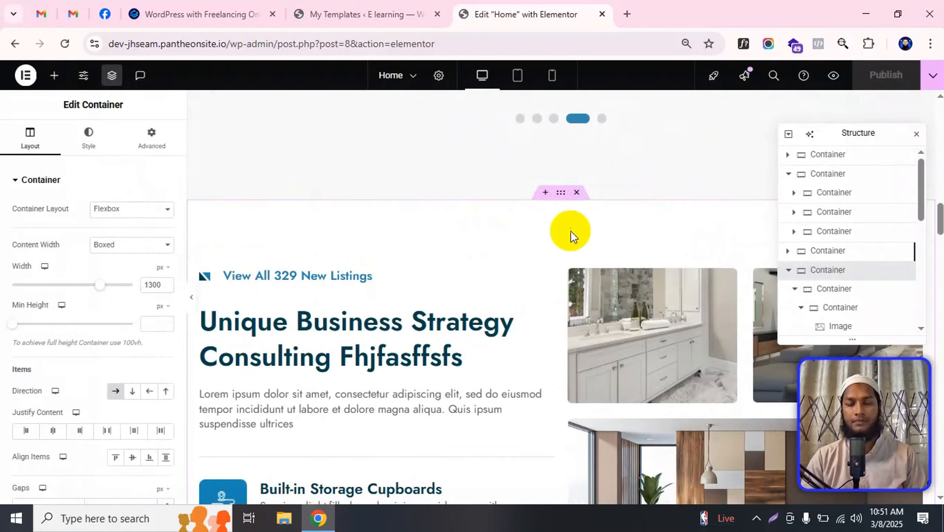
Check the My Templates list, and delete the original "Unique Business Strategy" container from the Home page.
{"action": "scroll", "coordinate": [508, 239], "scroll_direction": "down", "scroll_amount": 3}
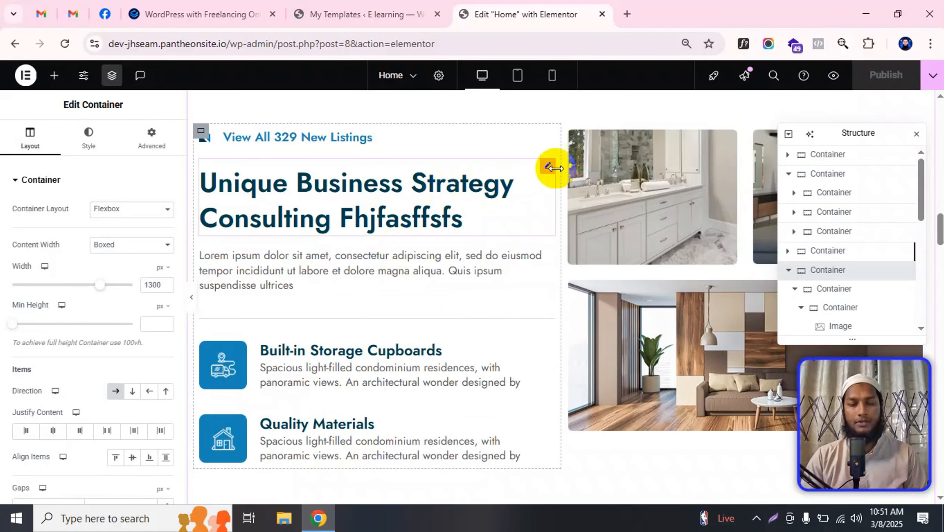
{"action": "left_click", "coordinate": [360, 14]}
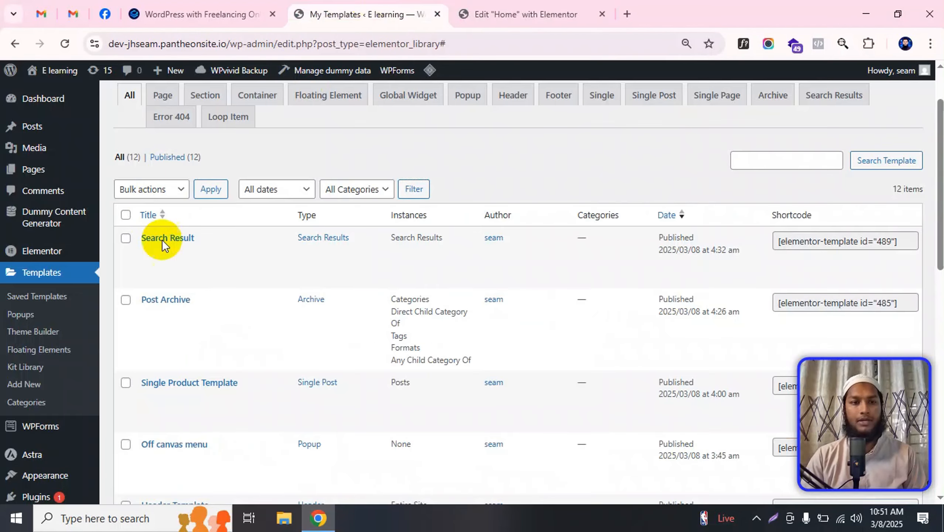
{"action": "left_click", "coordinate": [515, 6]}
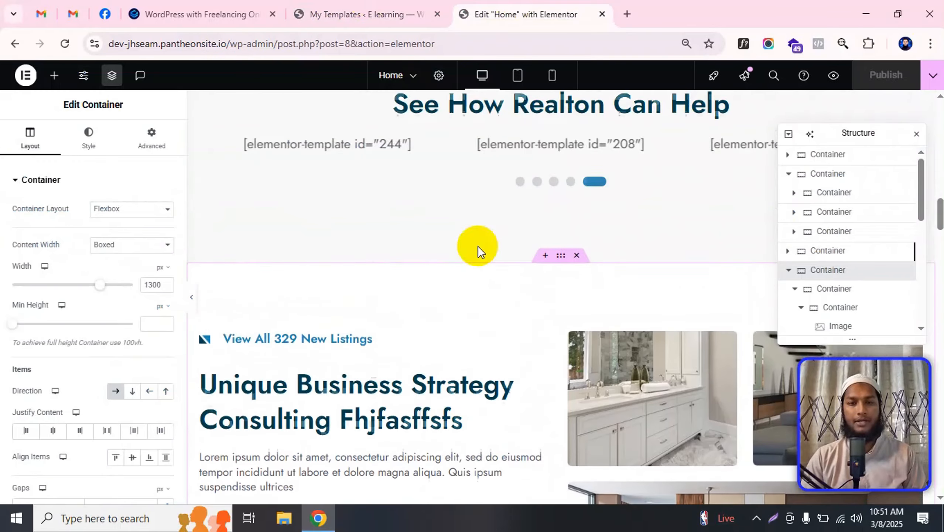
{"action": "scroll", "coordinate": [539, 341], "scroll_direction": "up", "scroll_amount": 3}
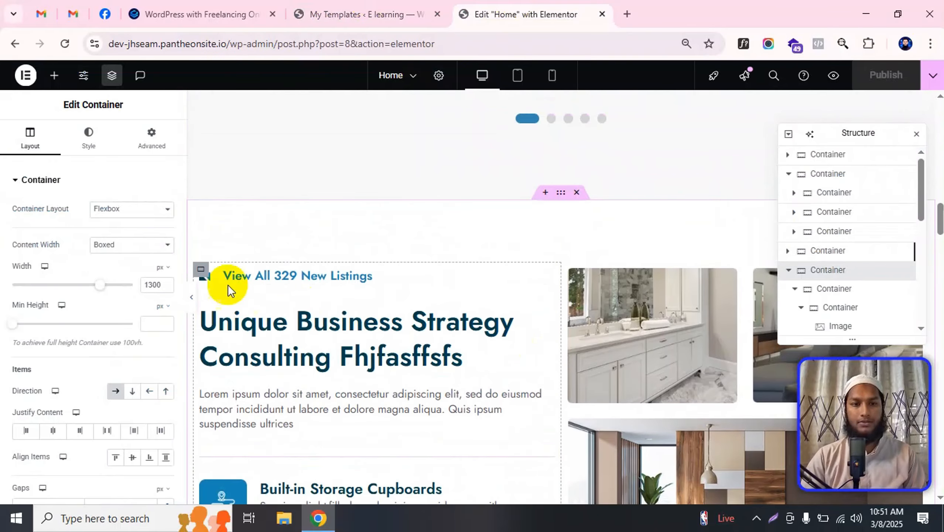
{"action": "left_click", "coordinate": [576, 192]}
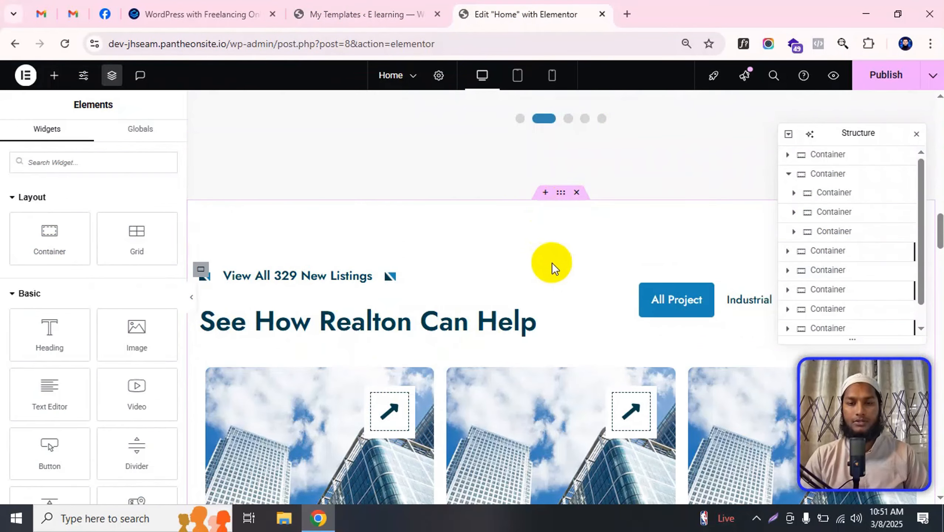
{"action": "key", "text": "ctrl+z"}
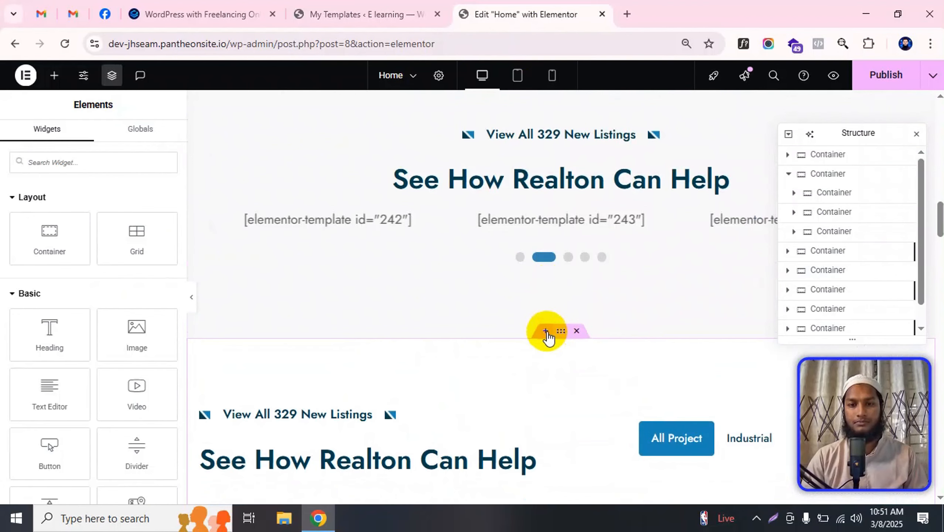
Add a single-column Flexbox container with downward direction above the "See How Realton Can Help" section with the project cards.
{"action": "left_click", "coordinate": [546, 331]}
{"action": "left_click", "coordinate": [533, 256]}
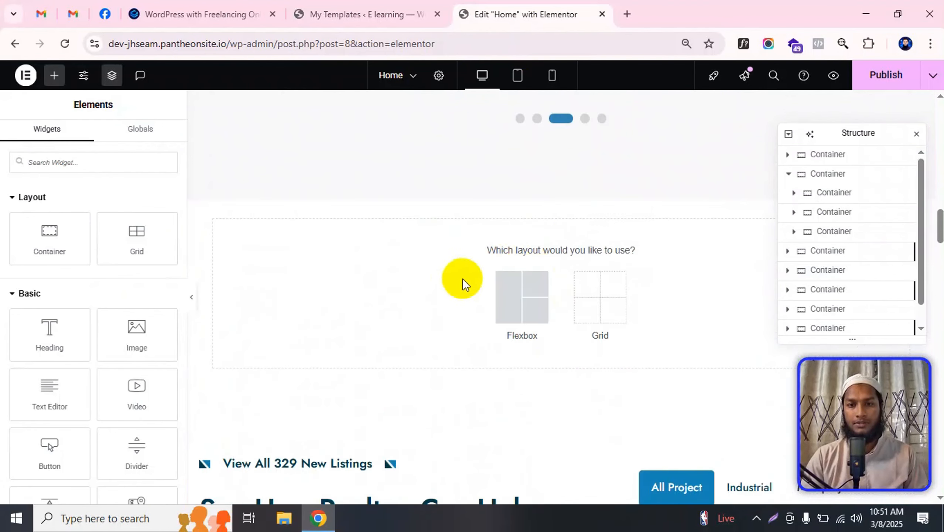
{"action": "left_click", "coordinate": [497, 281]}
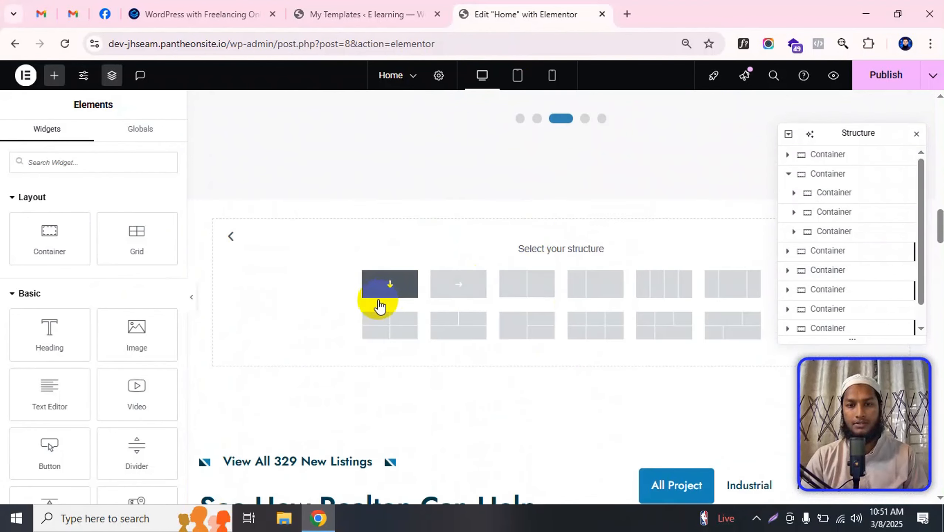
{"action": "left_click", "coordinate": [387, 295]}
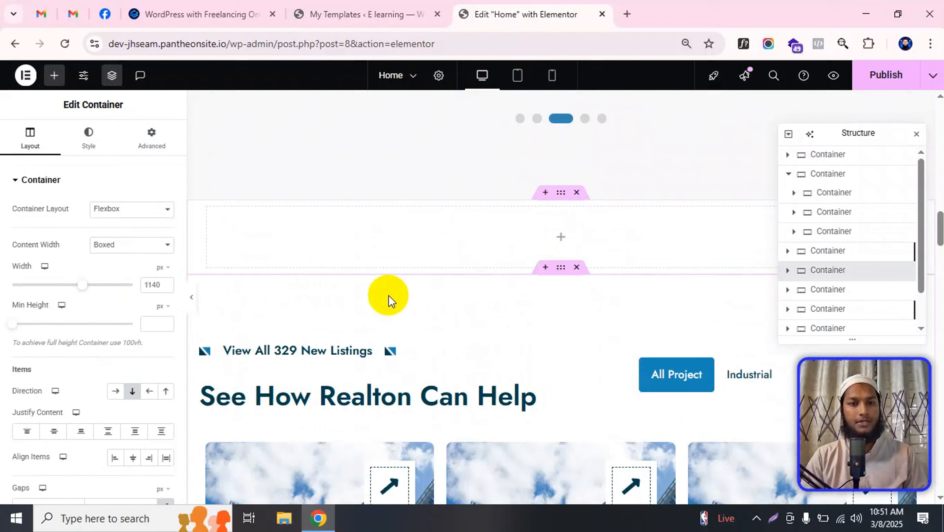
Set the new container's content width to Full Width and its padding to 0 px on all sides.
{"action": "left_click", "coordinate": [124, 246]}
{"action": "left_click", "coordinate": [122, 277]}
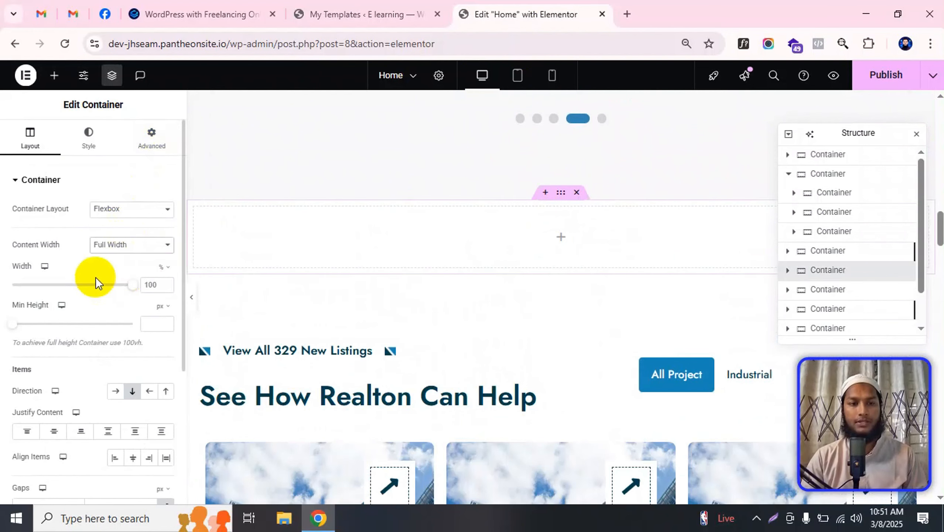
{"action": "left_click", "coordinate": [143, 149]}
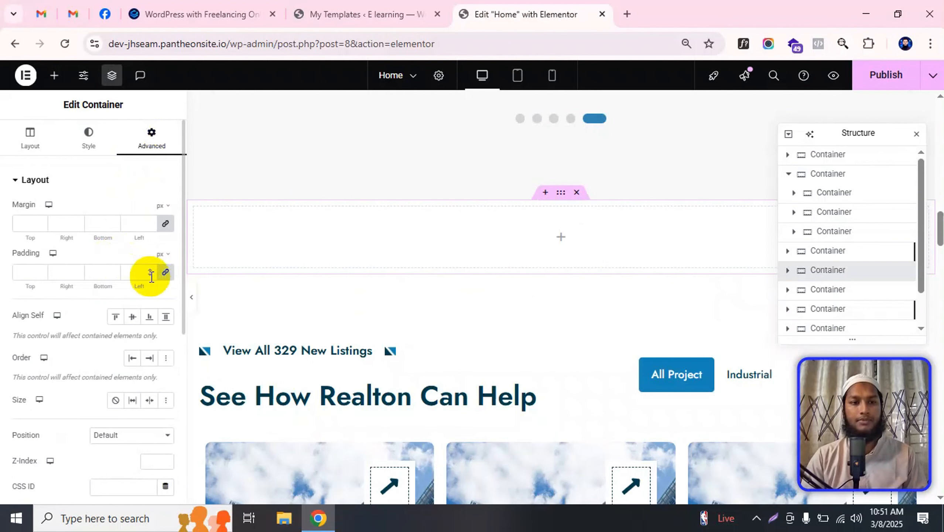
{"action": "left_click", "coordinate": [166, 274]}
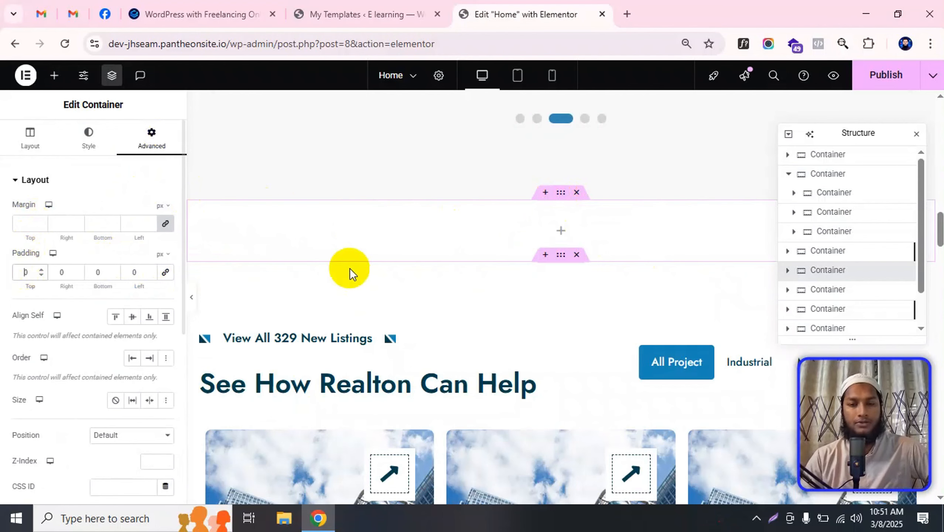
Add a Template widget to the empty full-width container on the Home page and set its template to "Global 2".
{"action": "left_click", "coordinate": [559, 233]}
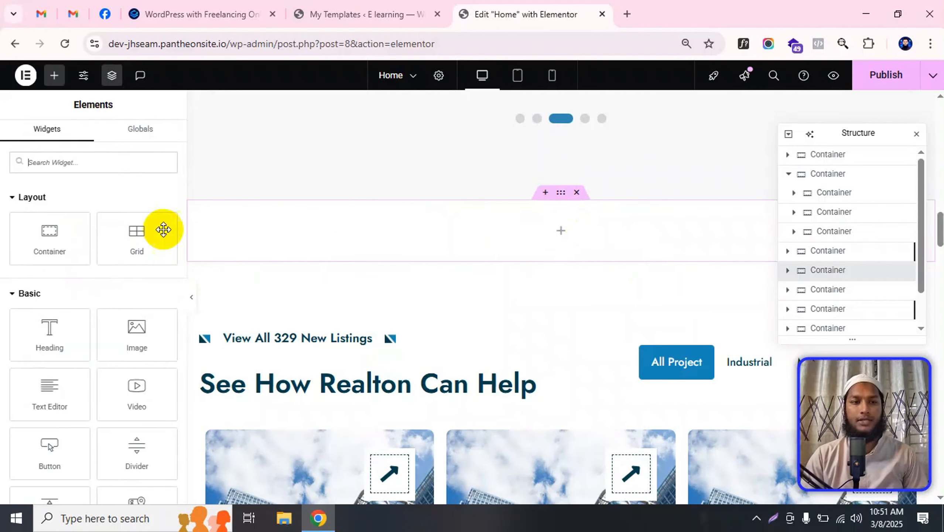
{"action": "type", "text": "tem"}
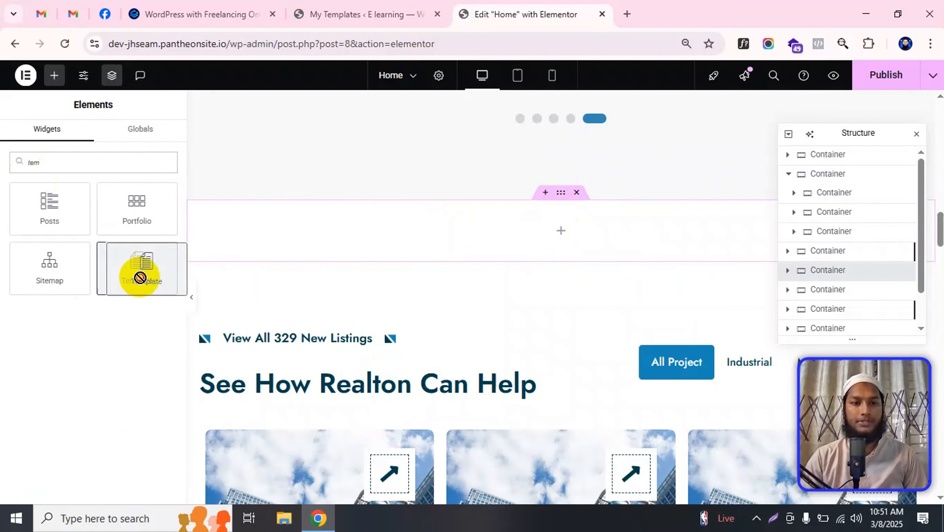
{"action": "left_click_drag", "start_coordinate": [139, 274], "coordinate": [387, 221]}
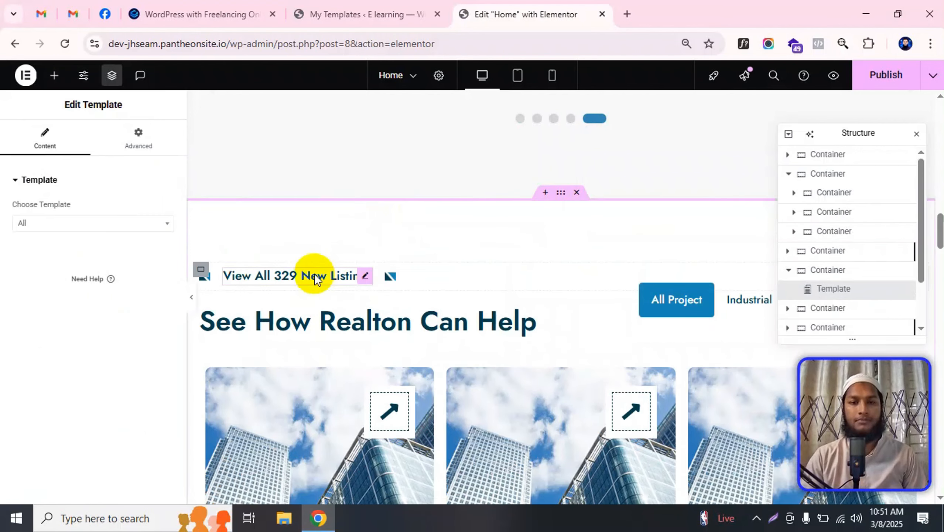
{"action": "left_click", "coordinate": [99, 223]}
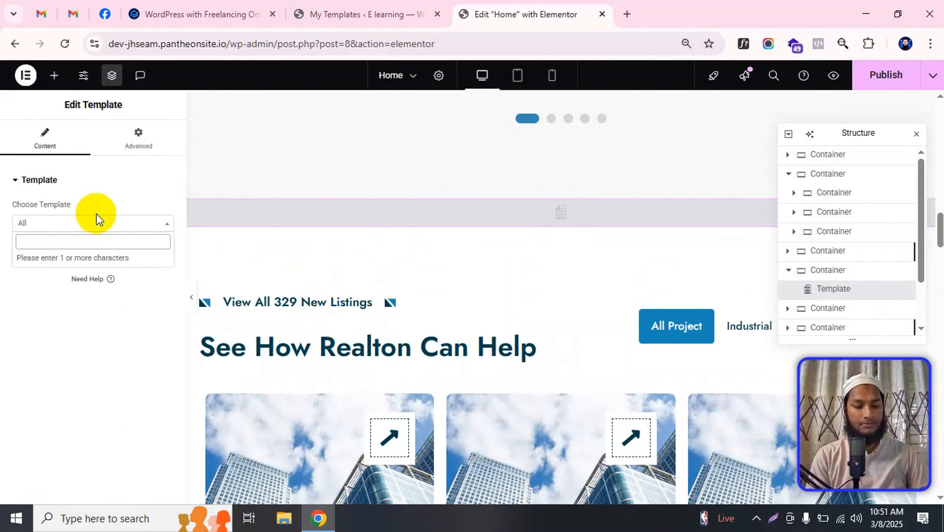
{"action": "type", "text": "glo"}
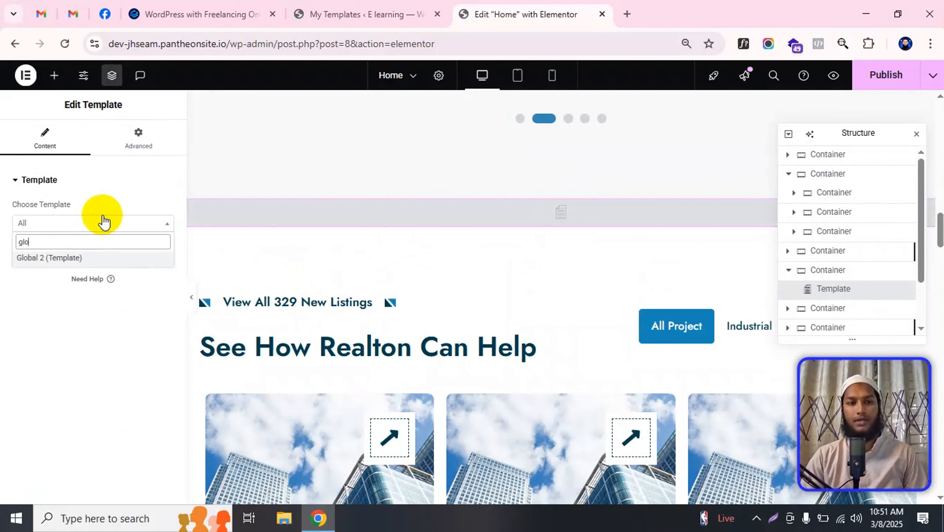
{"action": "left_click", "coordinate": [26, 259]}
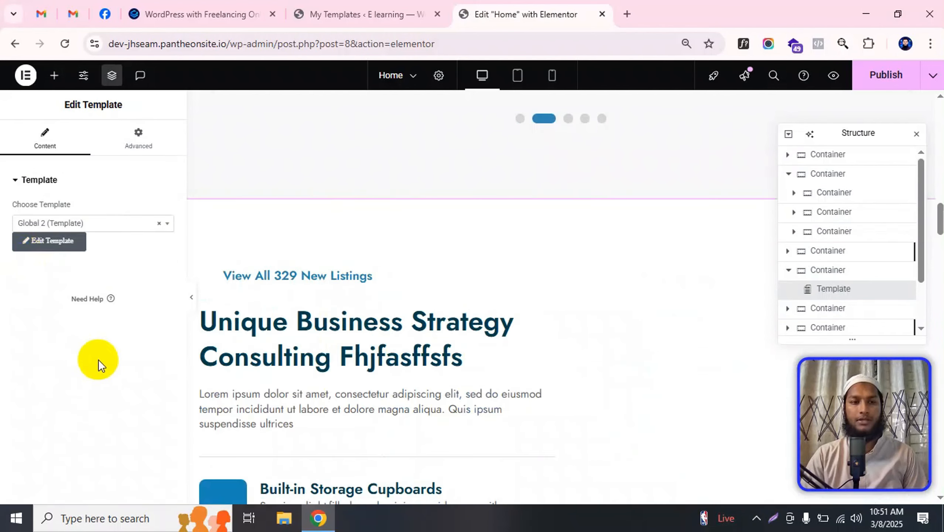
Review the inserted "Unique Business Strategy" section on the Home page, including with the editing panel hidden.
{"action": "scroll", "coordinate": [290, 289], "scroll_direction": "down", "scroll_amount": 5}
{"action": "scroll", "coordinate": [298, 287], "scroll_direction": "up", "scroll_amount": 4}
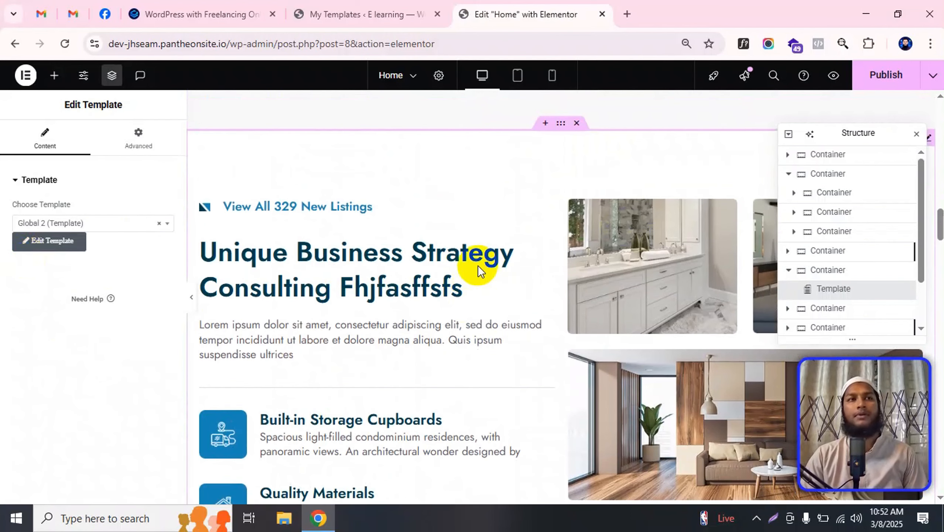
{"action": "scroll", "coordinate": [478, 265], "scroll_direction": "down", "scroll_amount": 2}
{"action": "scroll", "coordinate": [413, 320], "scroll_direction": "down", "scroll_amount": 4}
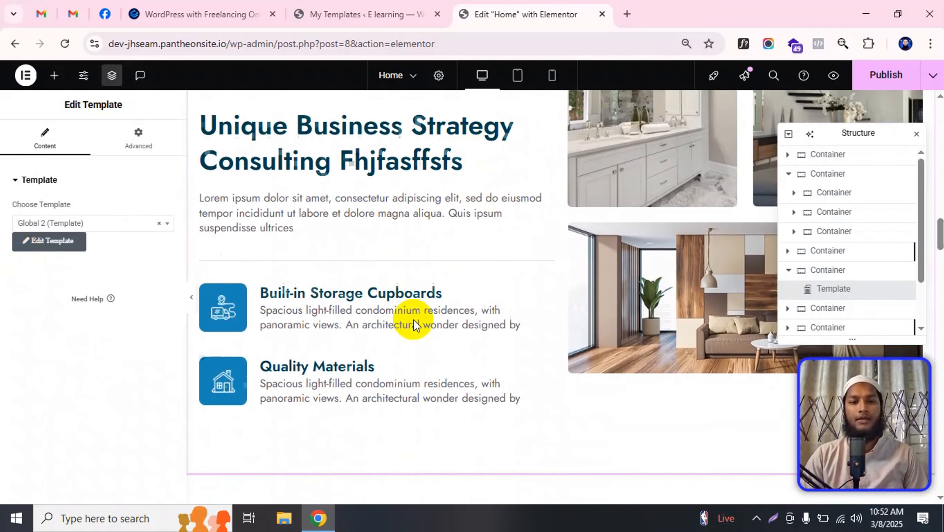
{"action": "left_click", "coordinate": [192, 296]}
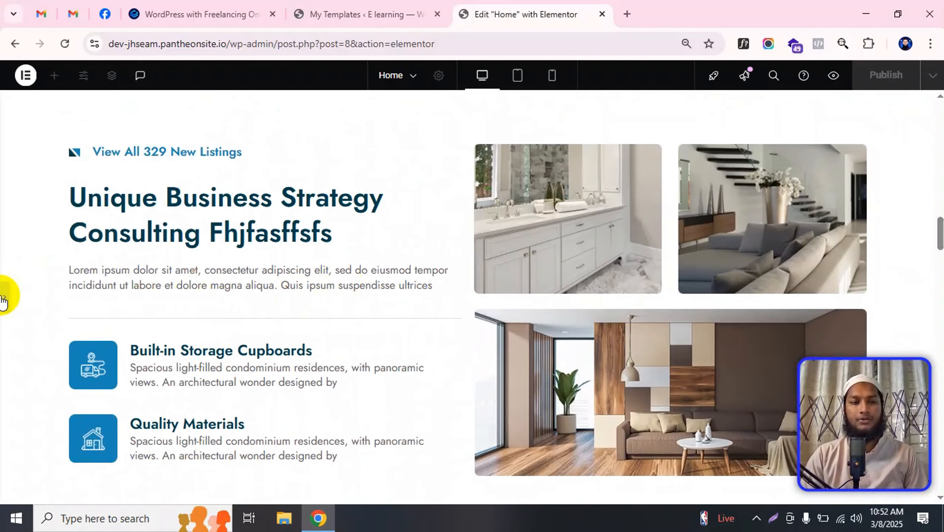
{"action": "scroll", "coordinate": [285, 221], "scroll_direction": "up", "scroll_amount": 2}
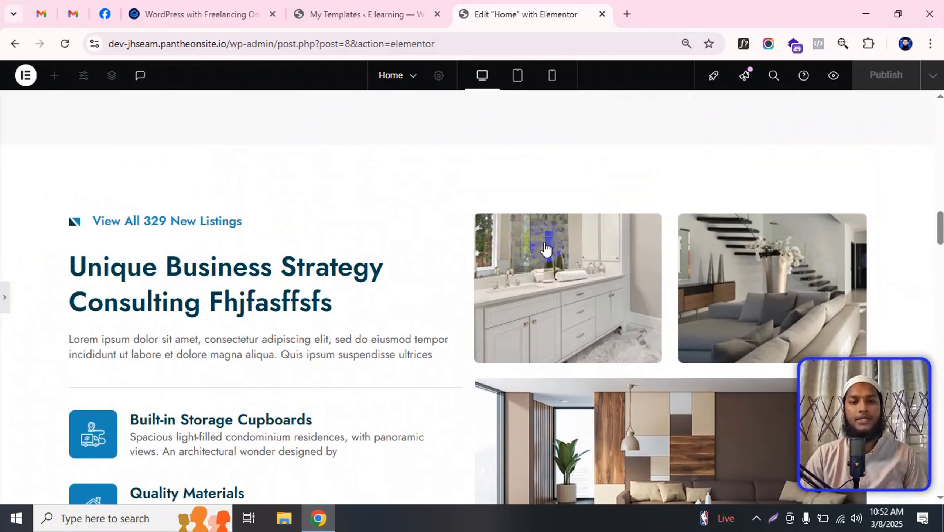
{"action": "scroll", "coordinate": [546, 248], "scroll_direction": "down", "scroll_amount": 3}
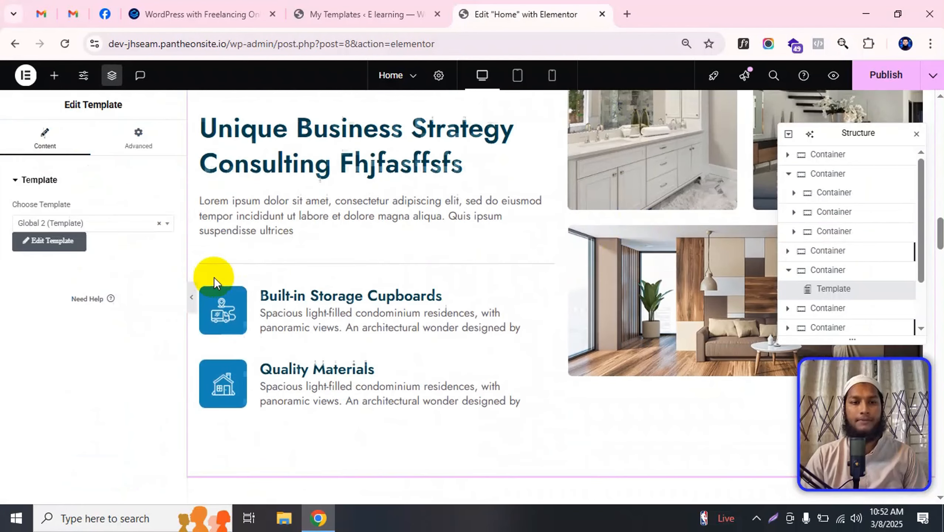
Open the "Global 2" template for editing, and open the Layout page in Elementor from the Pages list in a separate browser tab.
{"action": "left_click", "coordinate": [48, 245]}
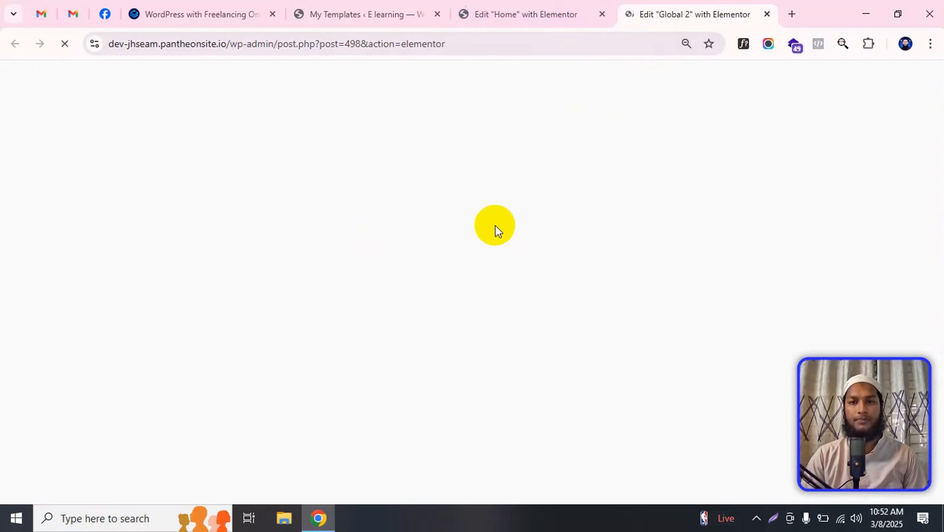
{"action": "left_click", "coordinate": [513, 7]}
{"action": "left_click", "coordinate": [377, 3]}
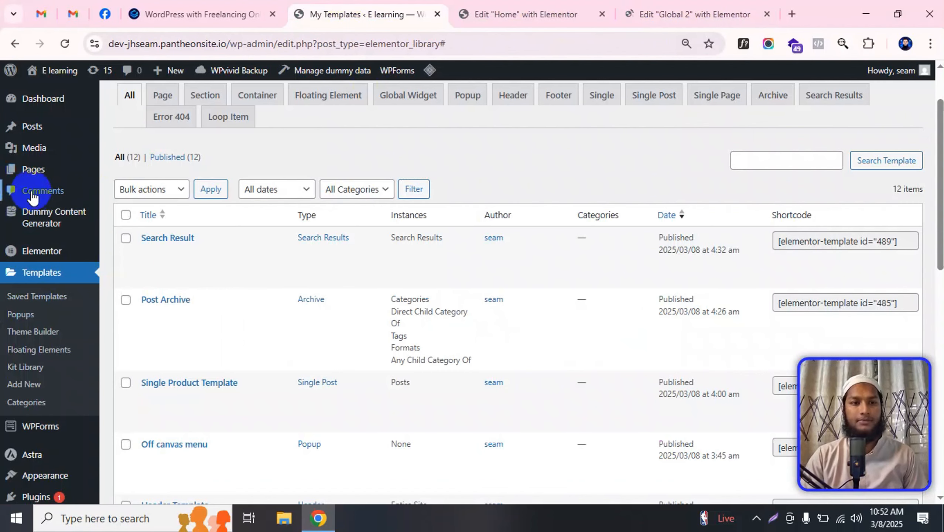
{"action": "mouse_move", "coordinate": [42, 151]}
{"action": "left_click", "coordinate": [34, 169]}
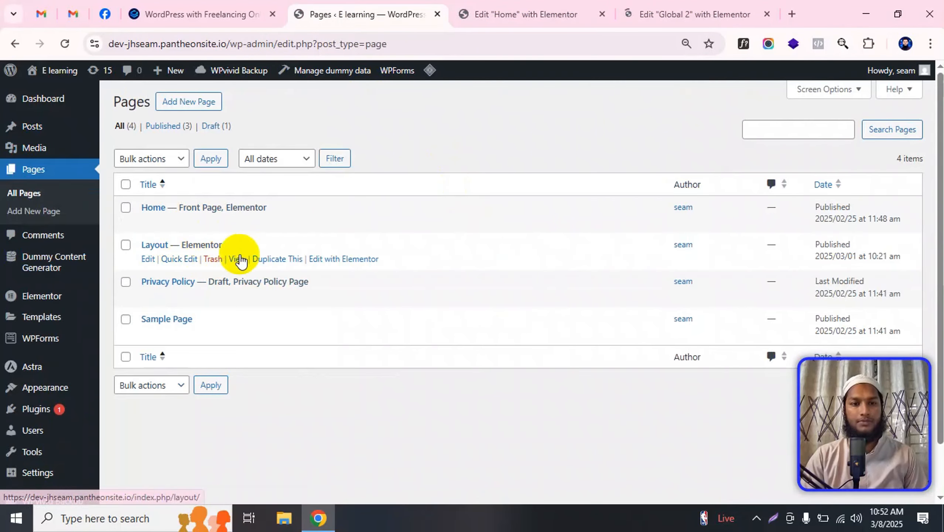
{"action": "middle_click", "coordinate": [341, 260]}
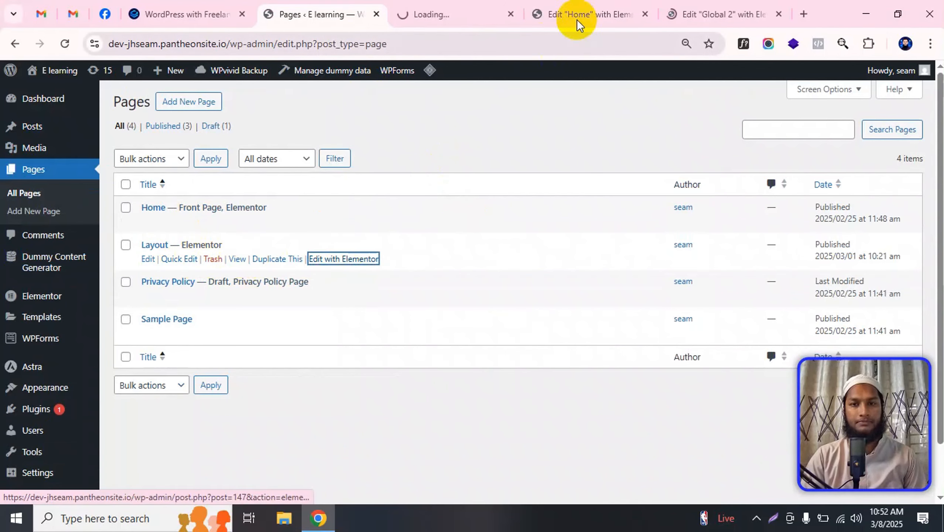
{"action": "left_click", "coordinate": [507, 5]}
{"action": "left_click_drag", "start_coordinate": [506, 2], "coordinate": [711, 2]}
Compare the "Unique Business Strategy" section in the "Global 2" template editor with its instance on the Home page.
{"action": "left_click", "coordinate": [596, 5]}
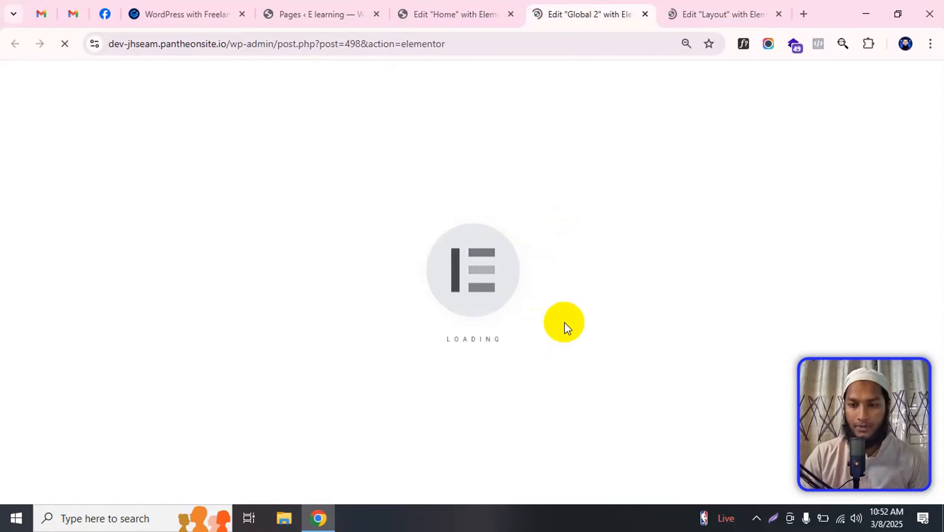
{"action": "left_click", "coordinate": [716, 5]}
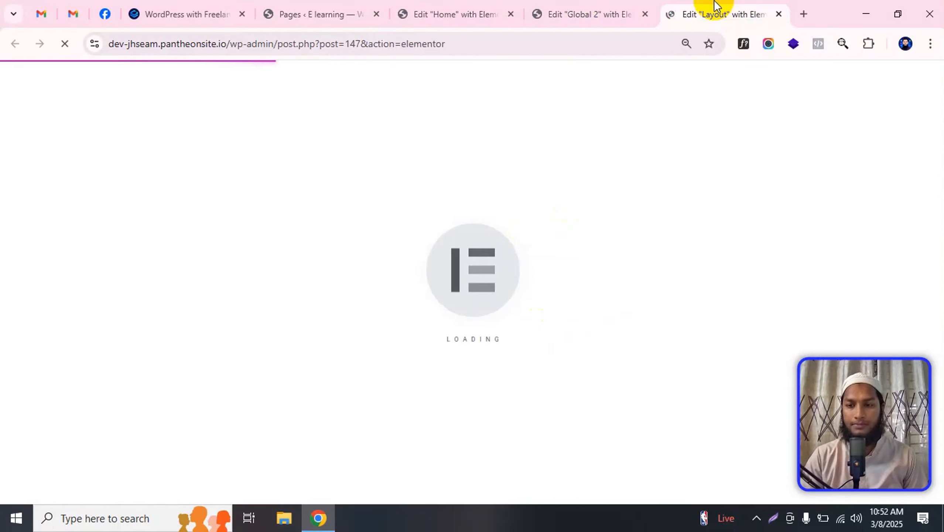
{"action": "left_click", "coordinate": [556, 12]}
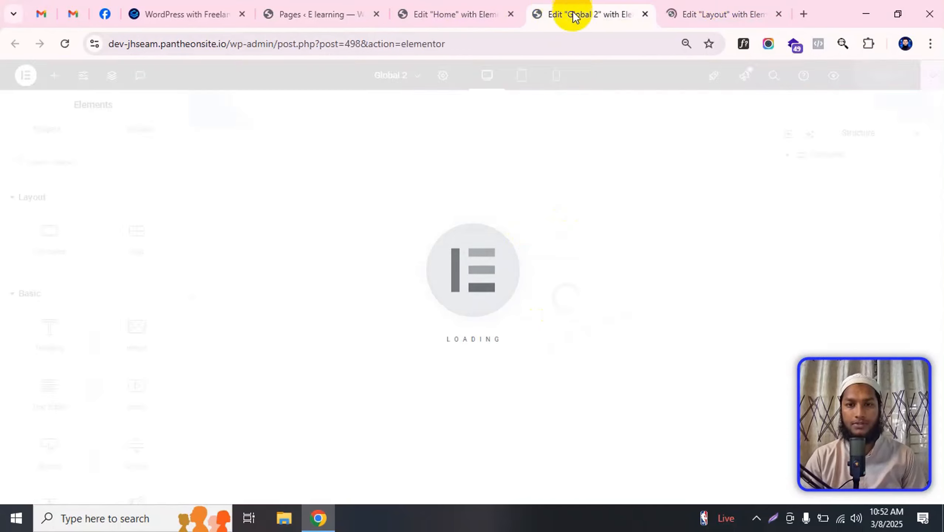
{"action": "scroll", "coordinate": [400, 363], "scroll_direction": "down", "scroll_amount": 9}
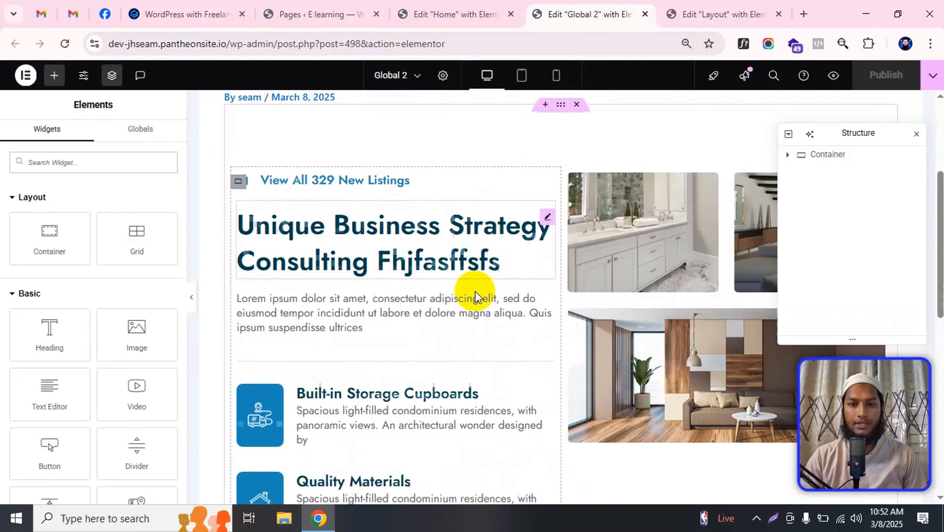
{"action": "scroll", "coordinate": [453, 267], "scroll_direction": "up", "scroll_amount": 3}
{"action": "left_click", "coordinate": [454, 14]}
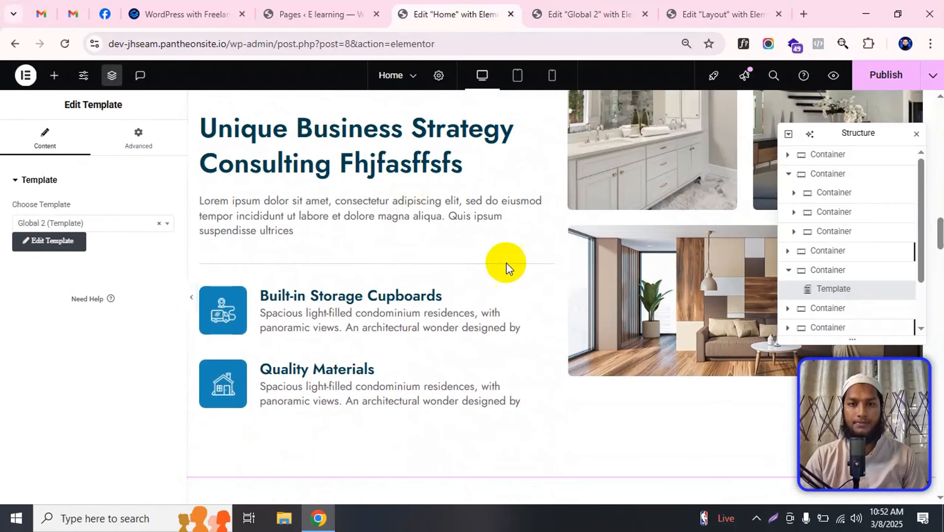
{"action": "scroll", "coordinate": [511, 260], "scroll_direction": "up", "scroll_amount": 3}
Add a single-column Flexbox container with downward direction below the existing content on the Layout page.
{"action": "left_click", "coordinate": [685, 9]}
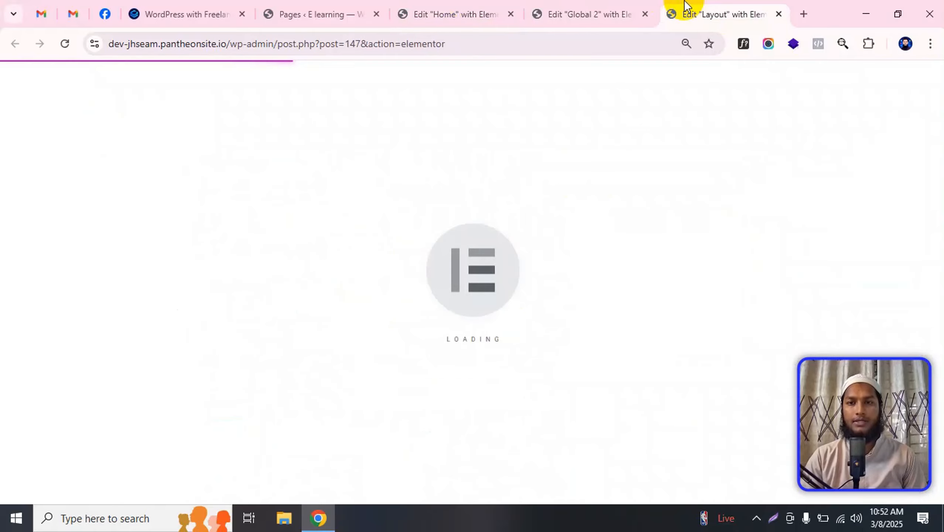
{"action": "scroll", "coordinate": [559, 279], "scroll_direction": "down", "scroll_amount": 6}
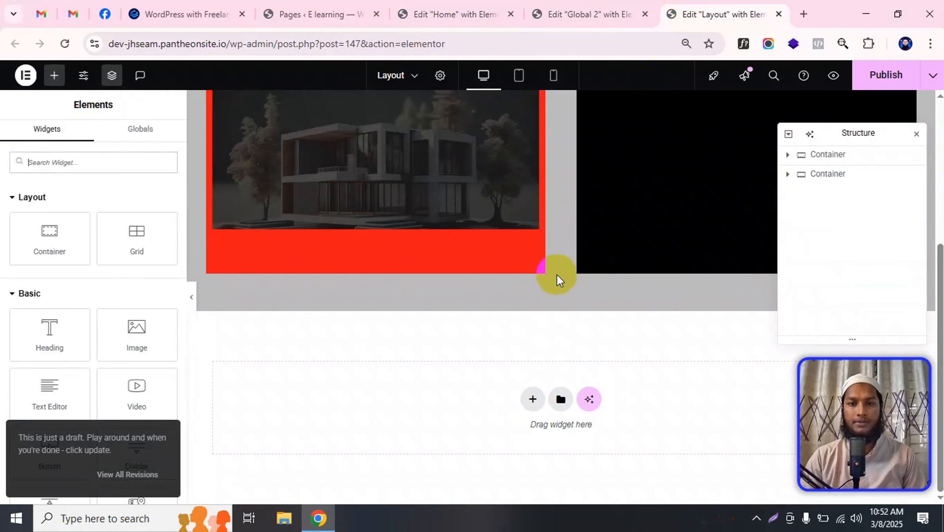
{"action": "left_click", "coordinate": [532, 399]}
{"action": "left_click", "coordinate": [519, 432]}
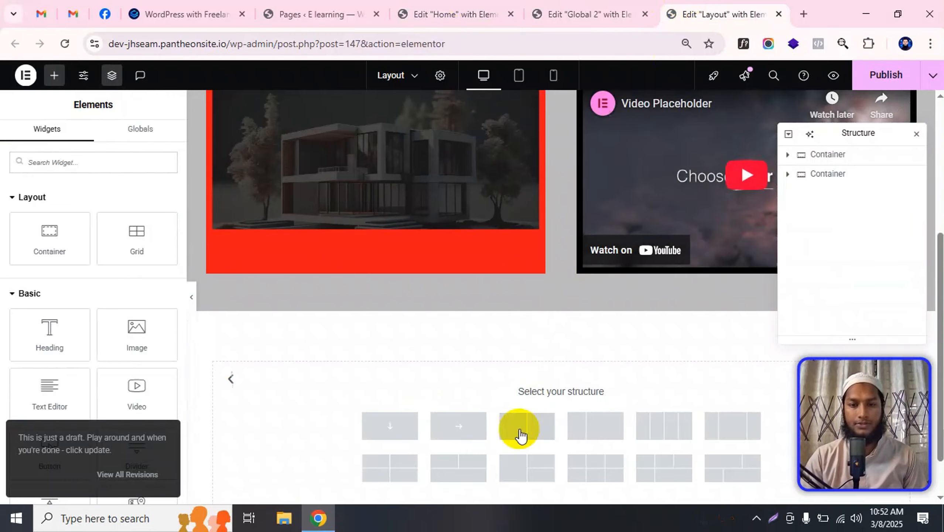
{"action": "left_click", "coordinate": [413, 433]}
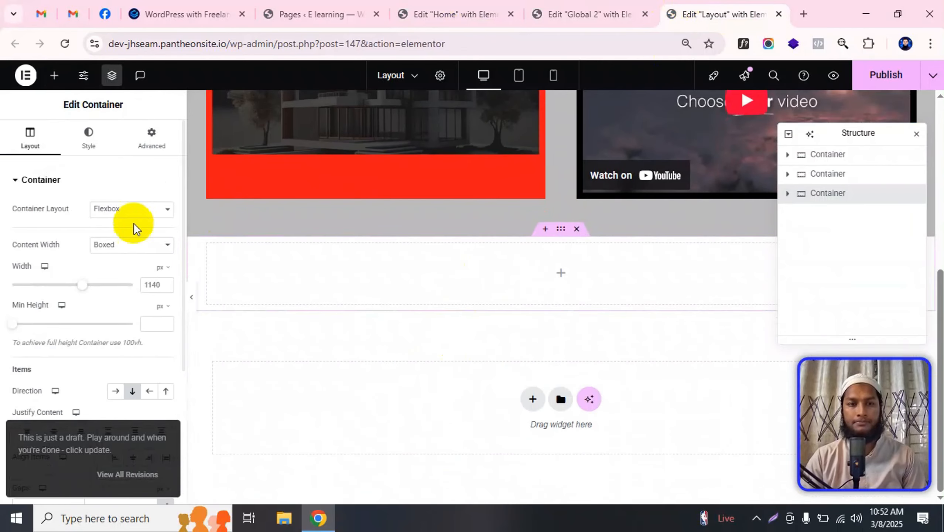
Check the new container's padding on the Layout page and set its content width to Full Width.
{"action": "left_click", "coordinate": [150, 151]}
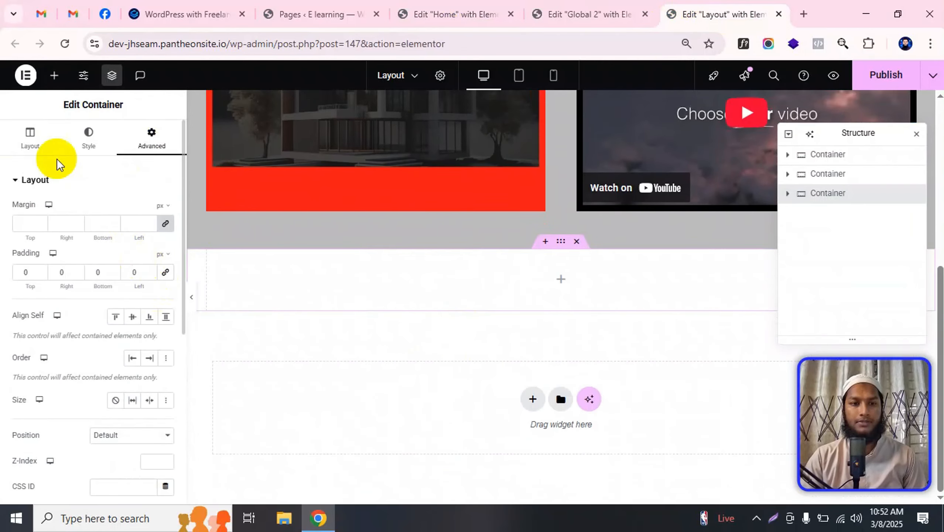
{"action": "left_click", "coordinate": [41, 147]}
{"action": "left_click", "coordinate": [122, 246]}
{"action": "left_click", "coordinate": [110, 279]}
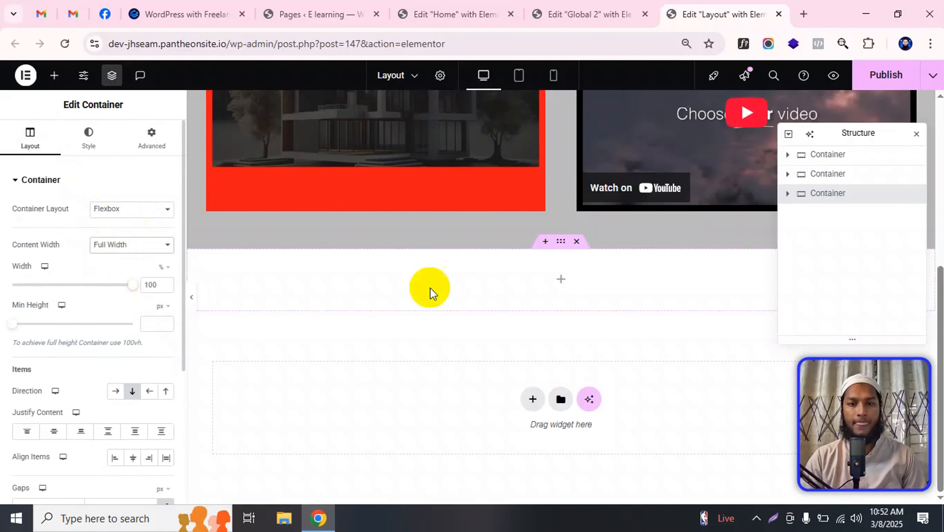
Place a Template widget in the Layout page's new container and choose the "Global 2" template for it.
{"action": "left_click", "coordinate": [565, 278]}
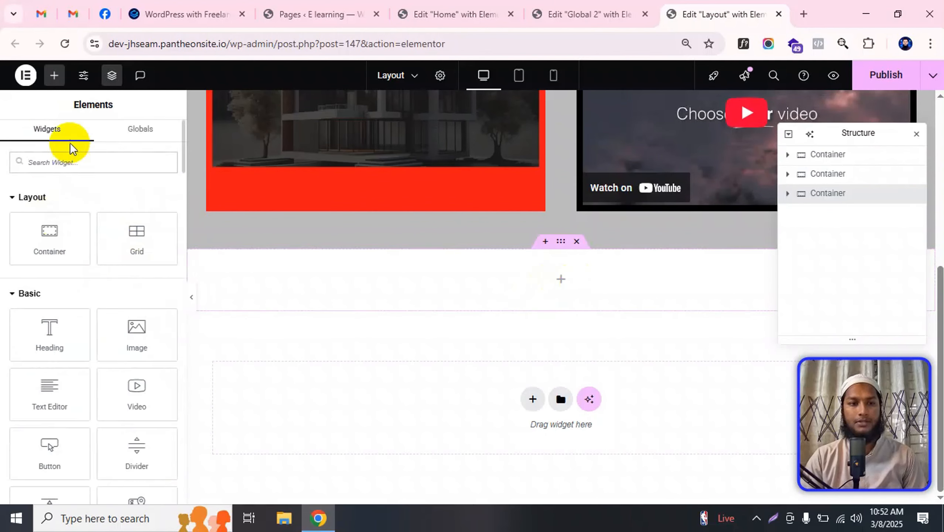
{"action": "type", "text": "temp"}
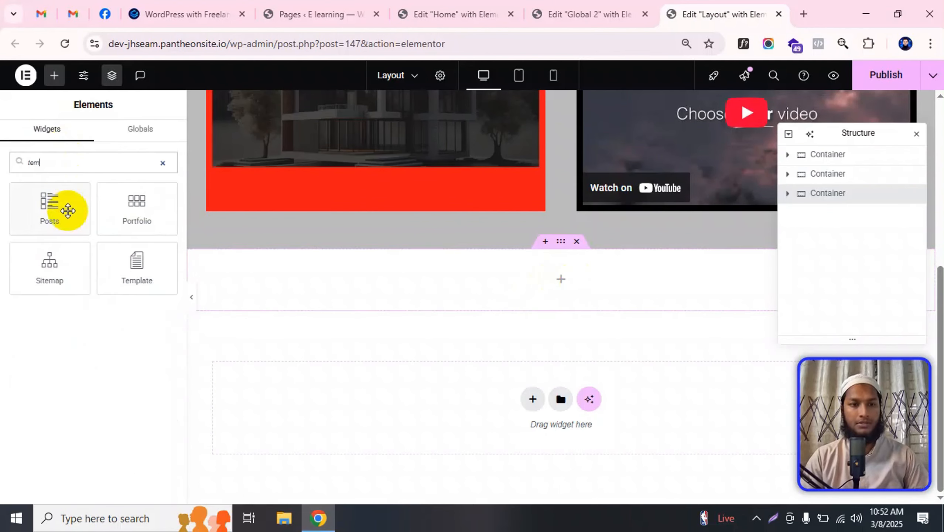
{"action": "left_click_drag", "start_coordinate": [137, 263], "coordinate": [595, 296]}
{"action": "left_click", "coordinate": [20, 223]}
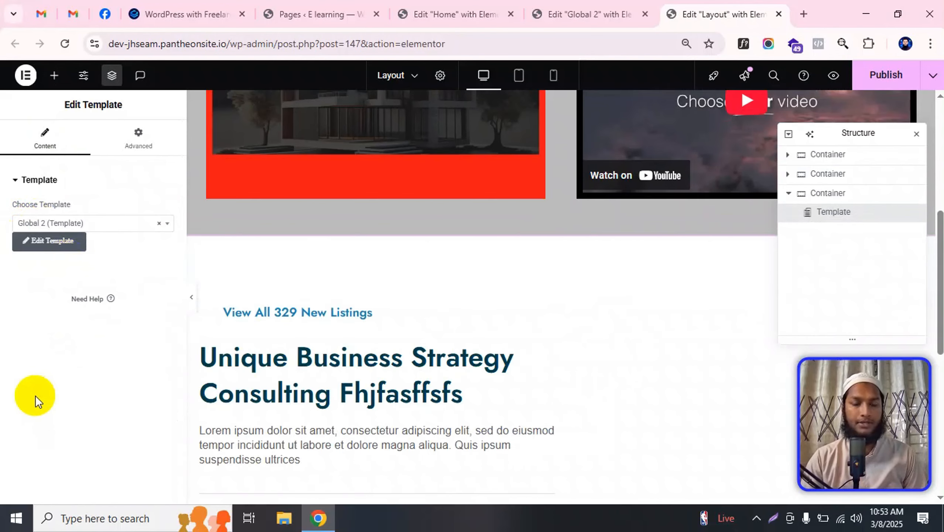
{"action": "scroll", "coordinate": [402, 269], "scroll_direction": "down", "scroll_amount": 5}
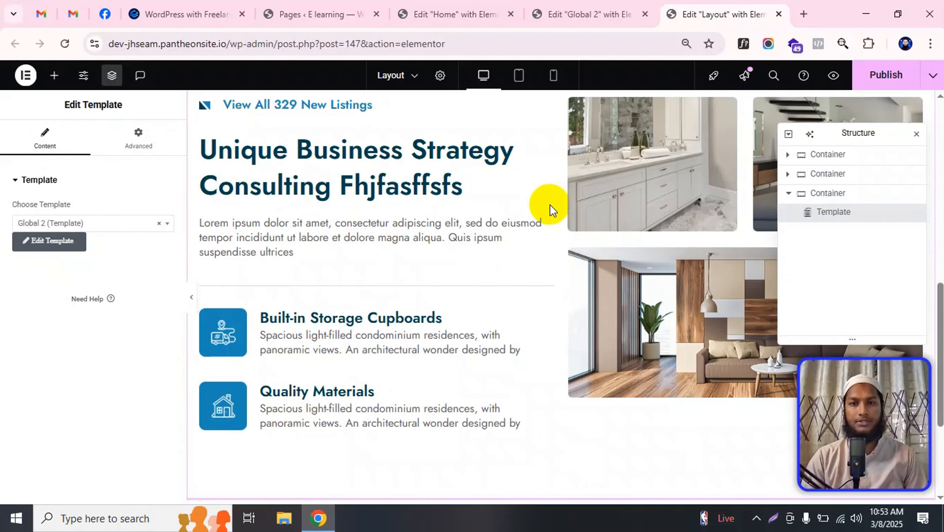
Set the "Unique Business Strategy" heading's text color to the global blue in the "Global 2" template, publish it, and return to the Layout page.
{"action": "left_click", "coordinate": [592, 11]}
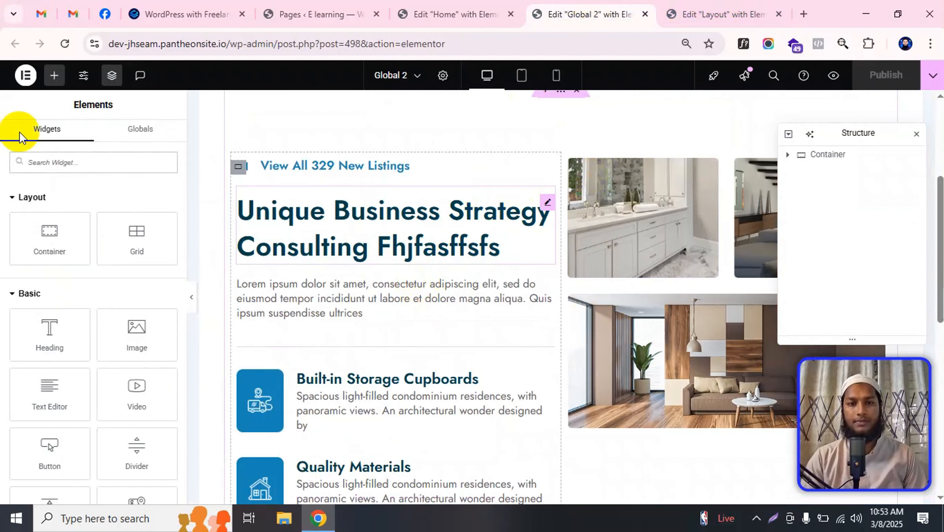
{"action": "left_click", "coordinate": [89, 137]}
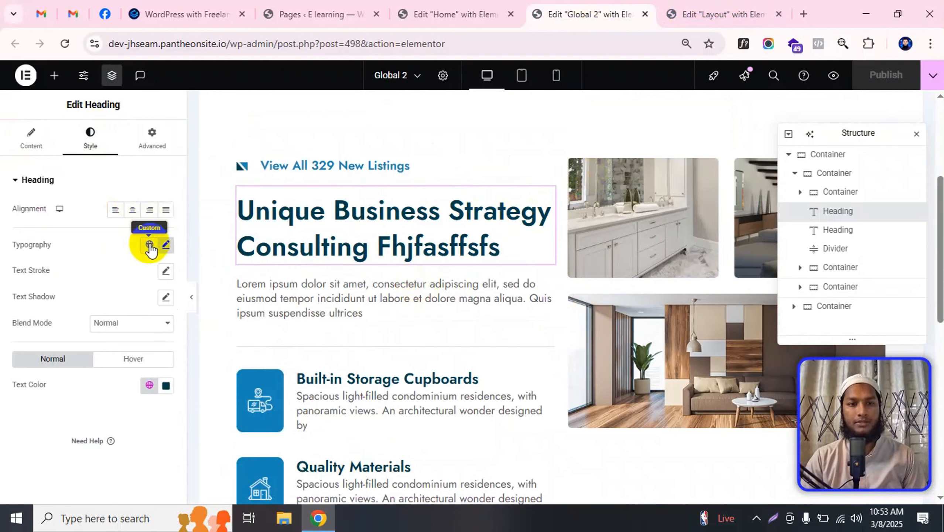
{"action": "left_click", "coordinate": [151, 385]}
{"action": "left_click", "coordinate": [69, 168]}
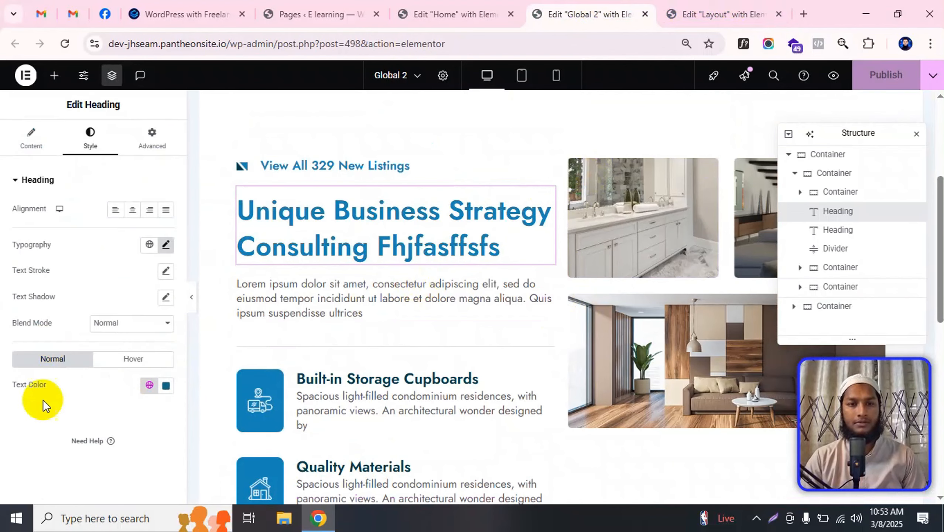
{"action": "left_click", "coordinate": [883, 79]}
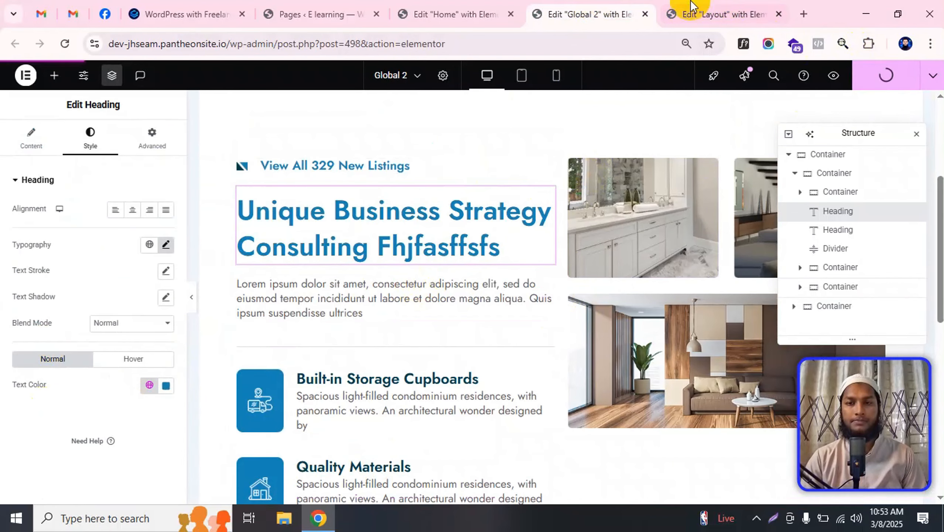
{"action": "left_click", "coordinate": [715, 5]}
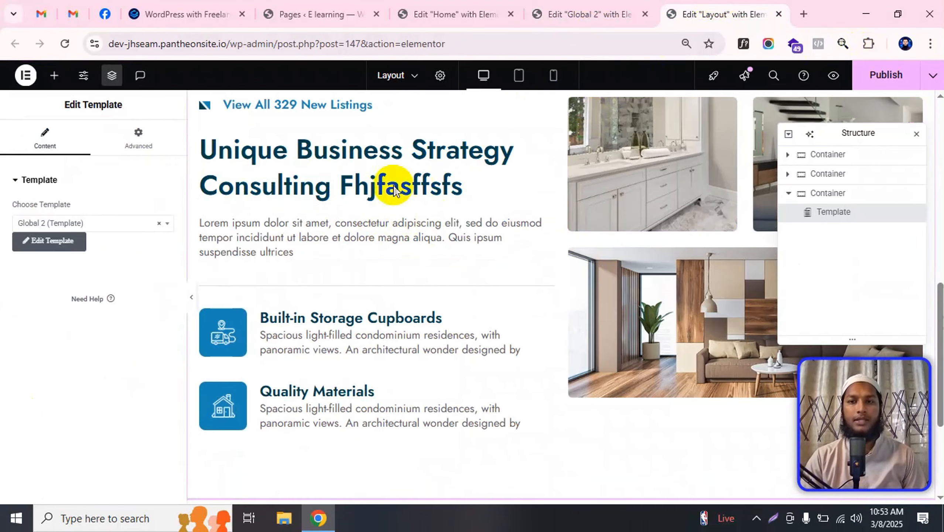
Publish the Home page and open its preview to check the "Unique Business Strategy" heading's color in the "Global 2" section.
{"action": "left_click", "coordinate": [491, 6]}
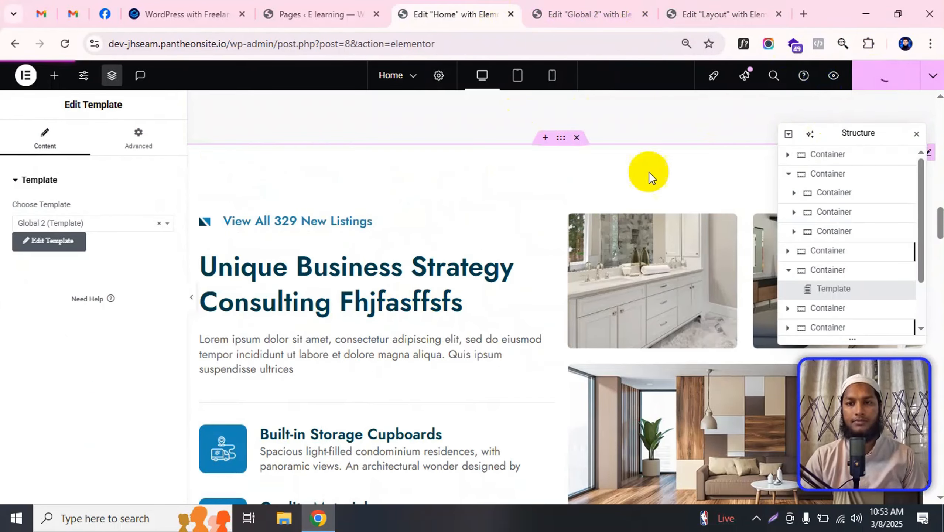
{"action": "scroll", "coordinate": [632, 176], "scroll_direction": "down", "scroll_amount": 3}
{"action": "scroll", "coordinate": [632, 176], "scroll_direction": "up", "scroll_amount": 3}
{"action": "left_click", "coordinate": [853, 76]}
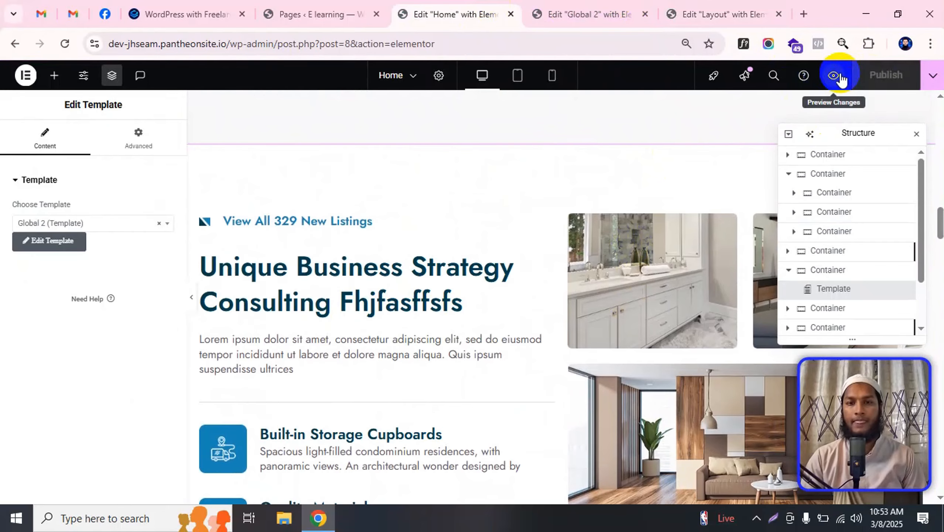
{"action": "left_click", "coordinate": [834, 75]}
{"action": "left_click_drag", "start_coordinate": [509, 5], "coordinate": [603, 11]}
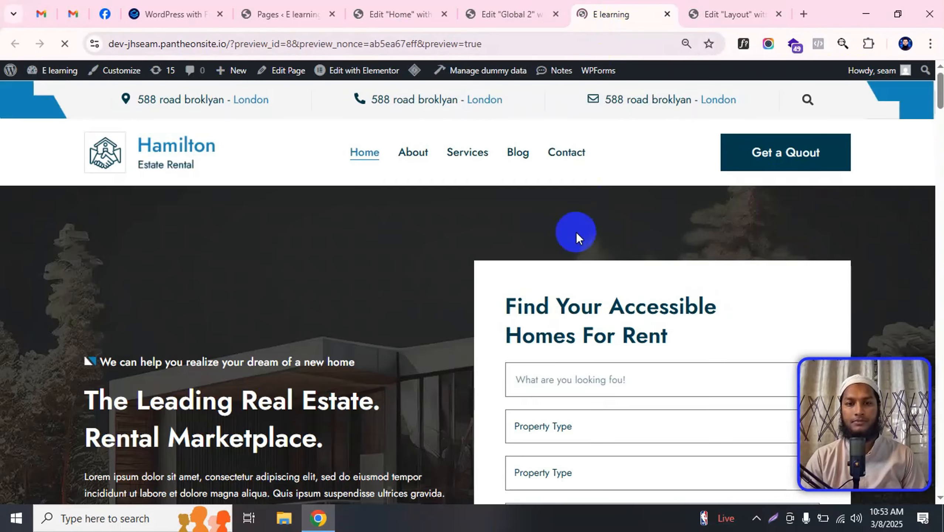
{"action": "scroll", "coordinate": [575, 231], "scroll_direction": "down", "scroll_amount": 10}
{"action": "scroll", "coordinate": [592, 216], "scroll_direction": "down", "scroll_amount": 10}
{"action": "scroll", "coordinate": [596, 209], "scroll_direction": "up", "scroll_amount": 5}
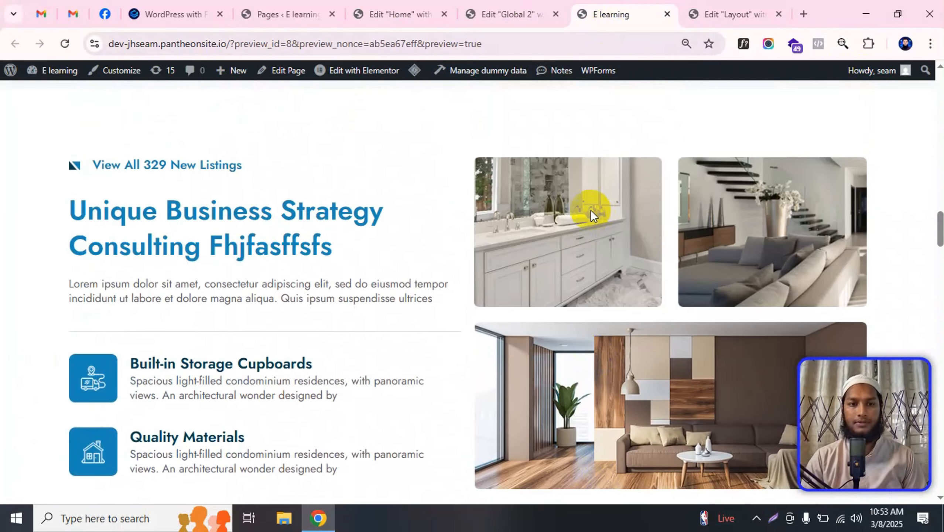
{"action": "left_click_drag", "start_coordinate": [77, 205], "coordinate": [346, 243]}
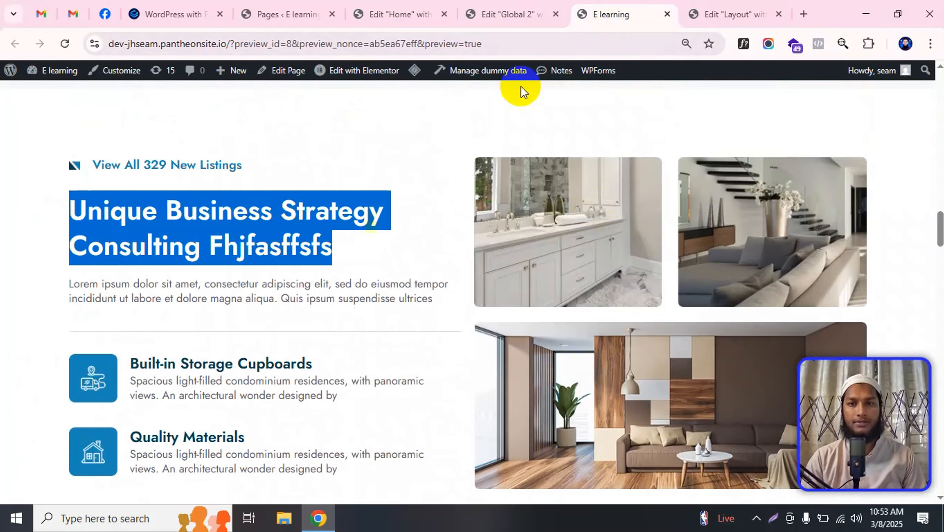
Publish the Layout page and open its preview to check the color of the same heading there.
{"action": "left_click", "coordinate": [723, 14]}
{"action": "left_click", "coordinate": [834, 77]}
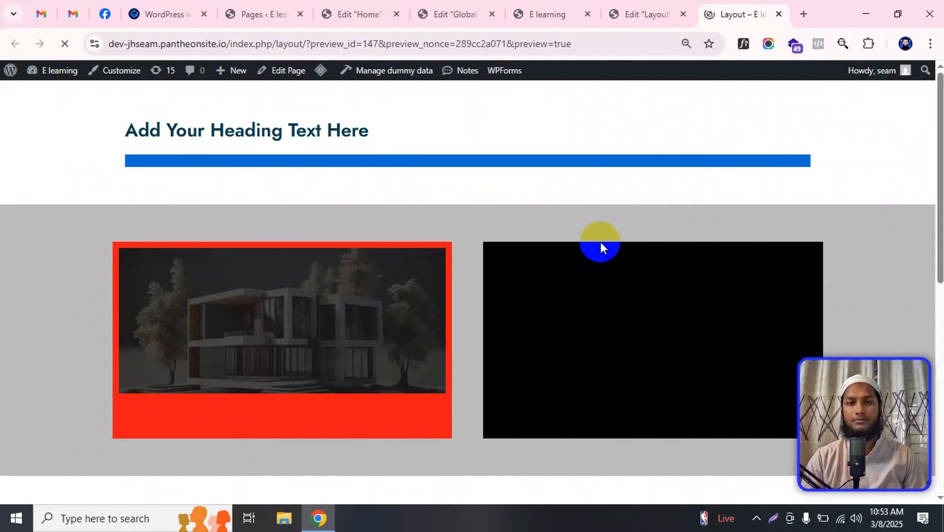
{"action": "scroll", "coordinate": [600, 236], "scroll_direction": "down", "scroll_amount": 3}
{"action": "scroll", "coordinate": [598, 231], "scroll_direction": "down", "scroll_amount": 5}
{"action": "scroll", "coordinate": [596, 229], "scroll_direction": "up", "scroll_amount": 2}
{"action": "scroll", "coordinate": [581, 238], "scroll_direction": "down", "scroll_amount": 2}
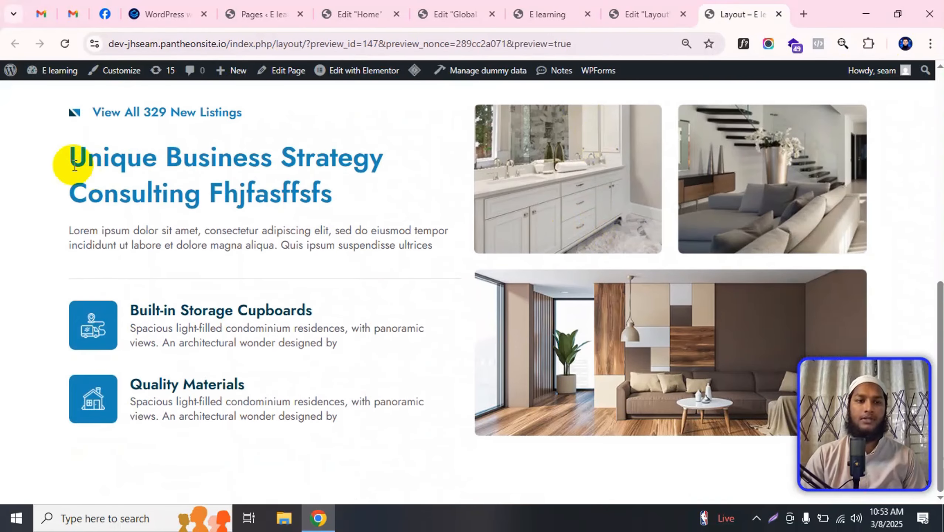
{"action": "left_click_drag", "start_coordinate": [74, 153], "coordinate": [373, 204]}
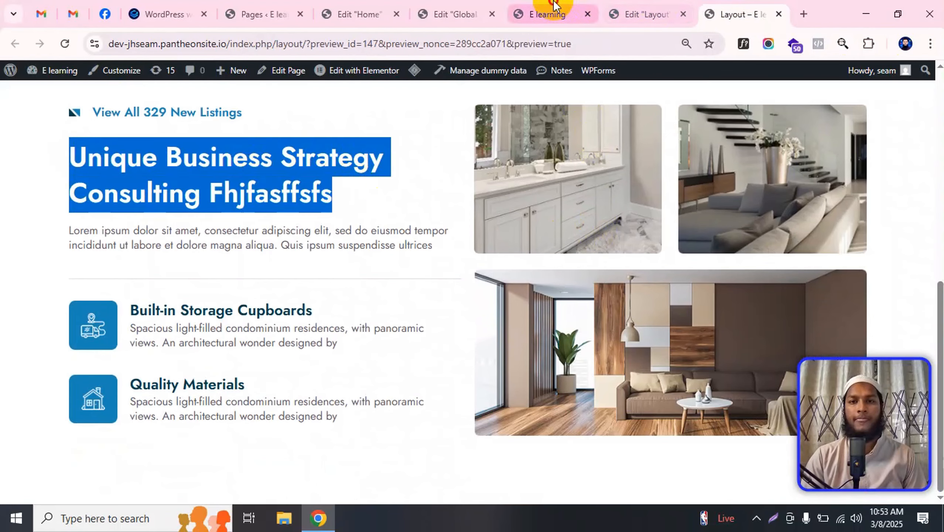
Compare the "Global 2" section's heading across the Home preview, the Layout editor and the Layout preview.
{"action": "left_click", "coordinate": [543, 14]}
{"action": "left_click", "coordinate": [655, 14]}
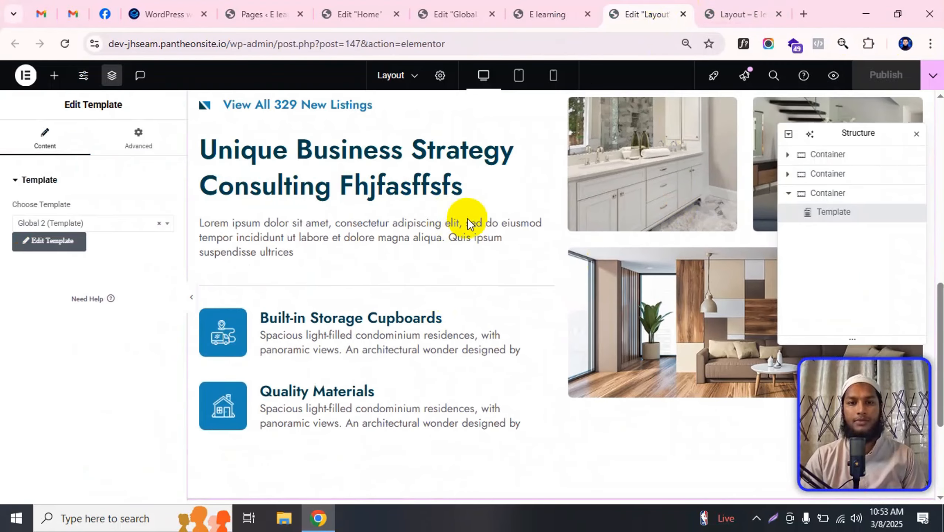
{"action": "scroll", "coordinate": [470, 224], "scroll_direction": "up", "scroll_amount": 2}
{"action": "left_click", "coordinate": [546, 14]}
{"action": "left_click", "coordinate": [662, 14]}
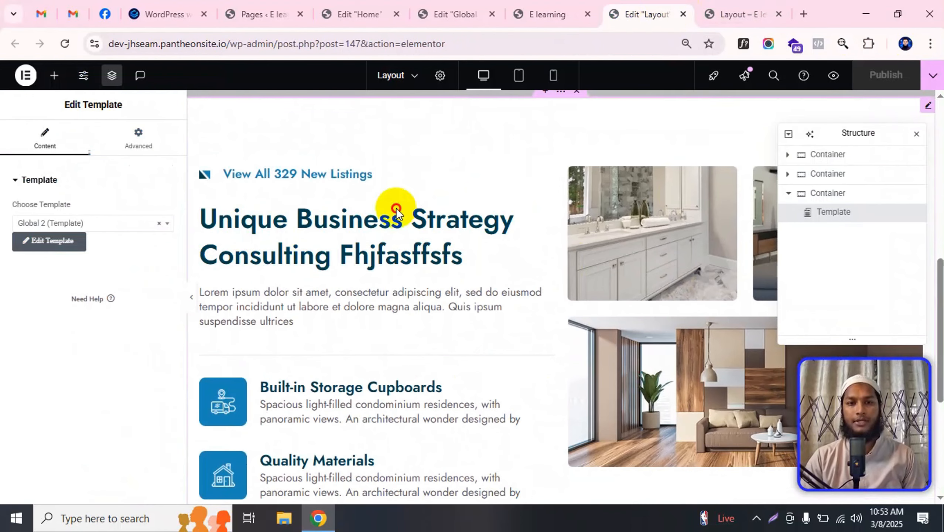
{"action": "left_click", "coordinate": [729, 14]}
Delete the Lorem ipsum paragraph below the main heading in the "Global 2" template and publish the template.
{"action": "left_click", "coordinate": [452, 14]}
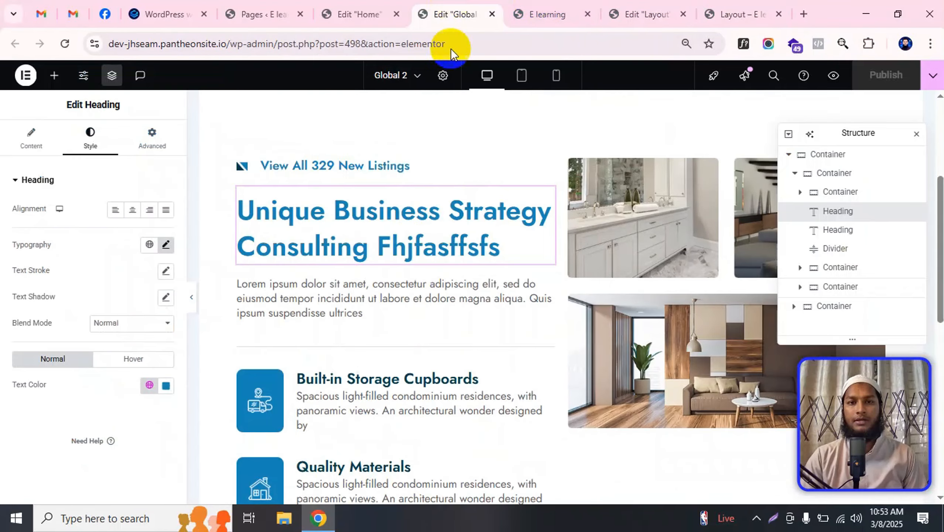
{"action": "left_click", "coordinate": [406, 263]}
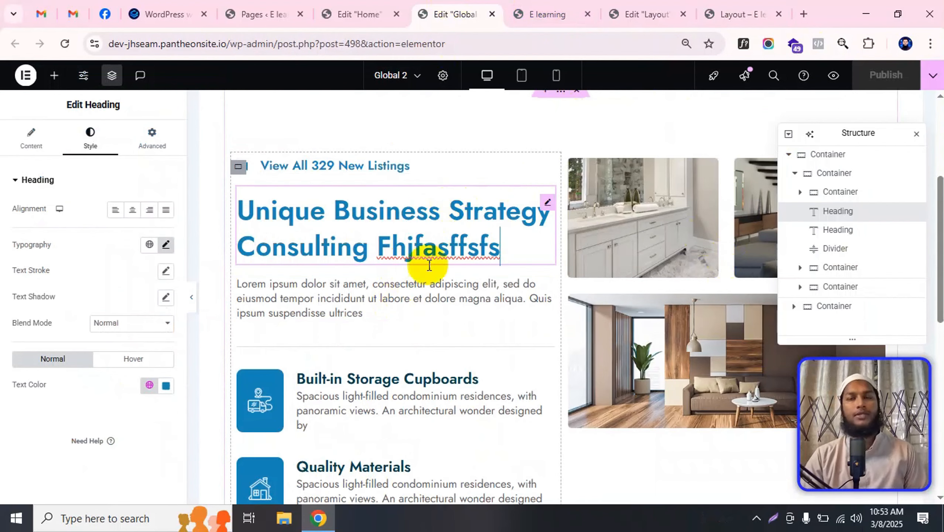
{"action": "right_click", "coordinate": [503, 287]}
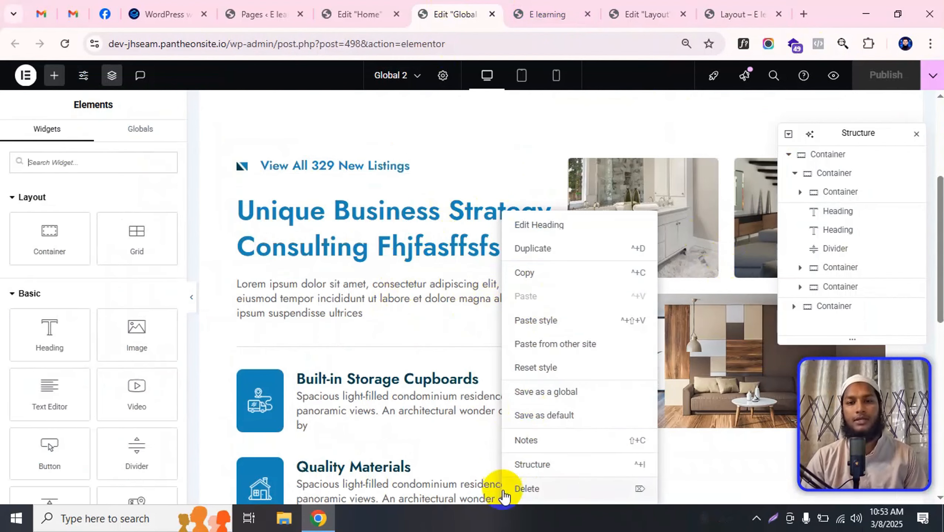
{"action": "left_click", "coordinate": [524, 489]}
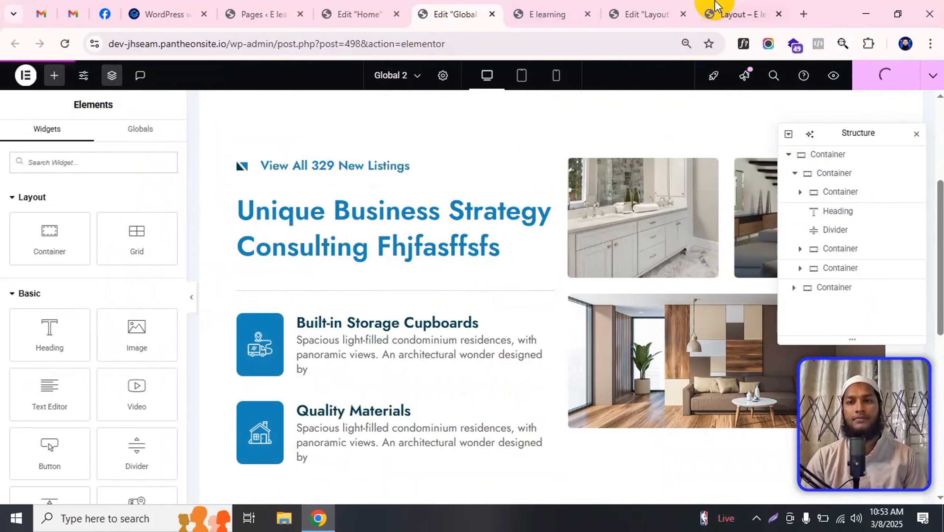
Reload the Layout and Home previews and check the "Global 2" section's text content on both pages.
{"action": "left_click", "coordinate": [742, 10]}
{"action": "left_click", "coordinate": [66, 43]}
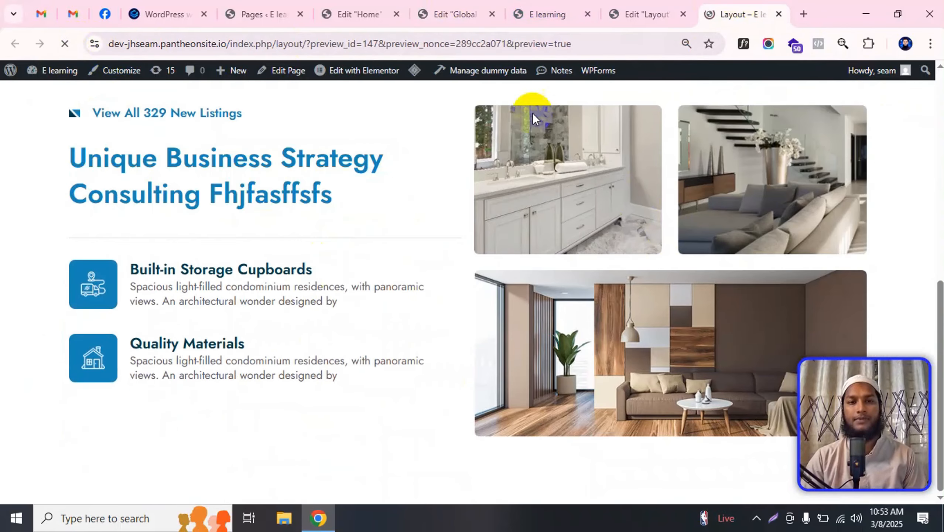
{"action": "left_click", "coordinate": [580, 14]}
{"action": "left_click", "coordinate": [65, 43]}
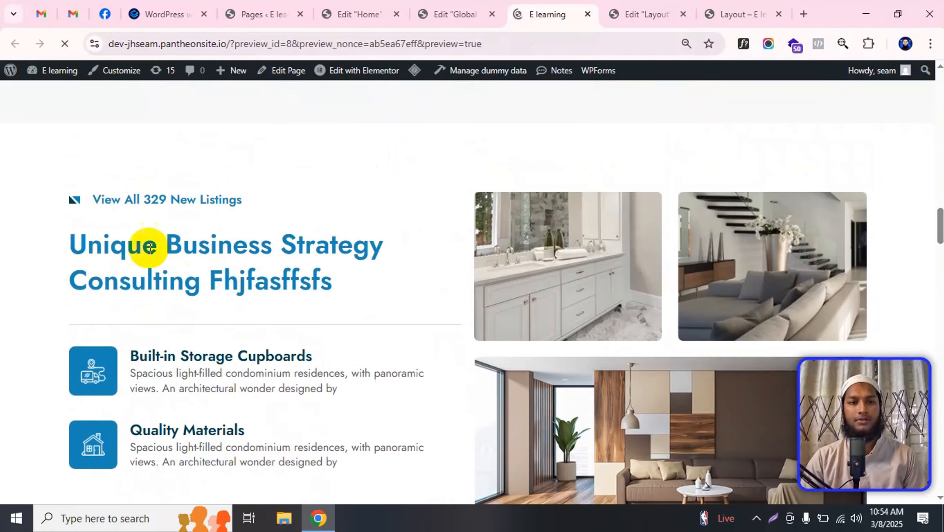
{"action": "left_click_drag", "start_coordinate": [46, 201], "coordinate": [323, 435]}
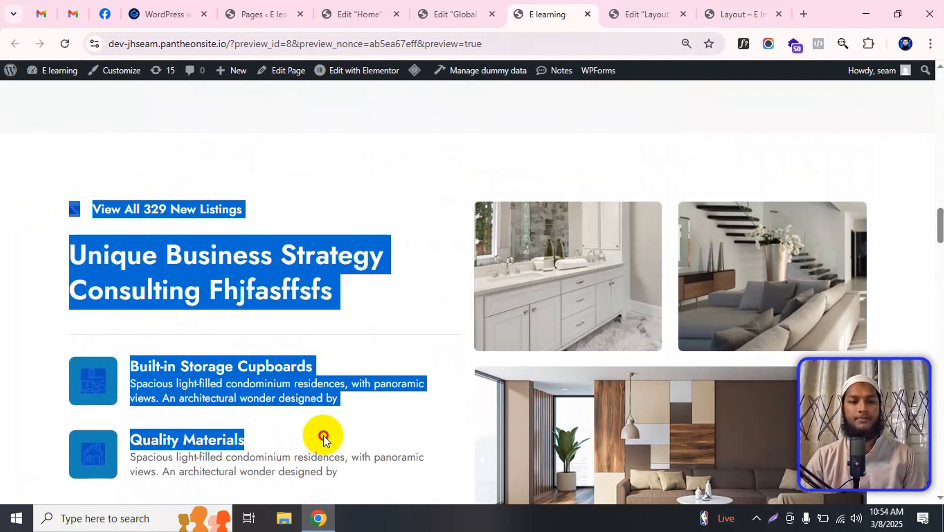
{"action": "left_click", "coordinate": [384, 455]}
Undo the paragraph deletion and the heading's color change in the "Global 2" template and republish it.
{"action": "left_click", "coordinate": [451, 13]}
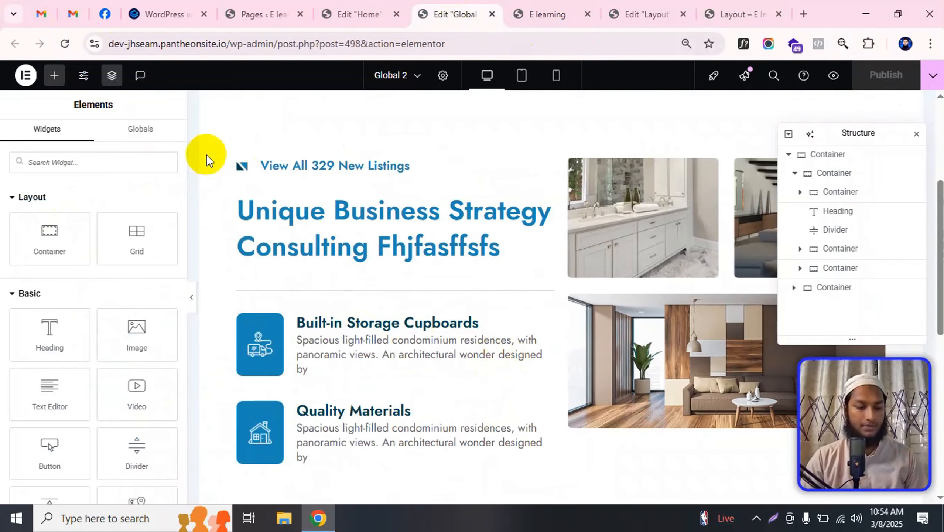
{"action": "key", "text": "ctrl+z"}
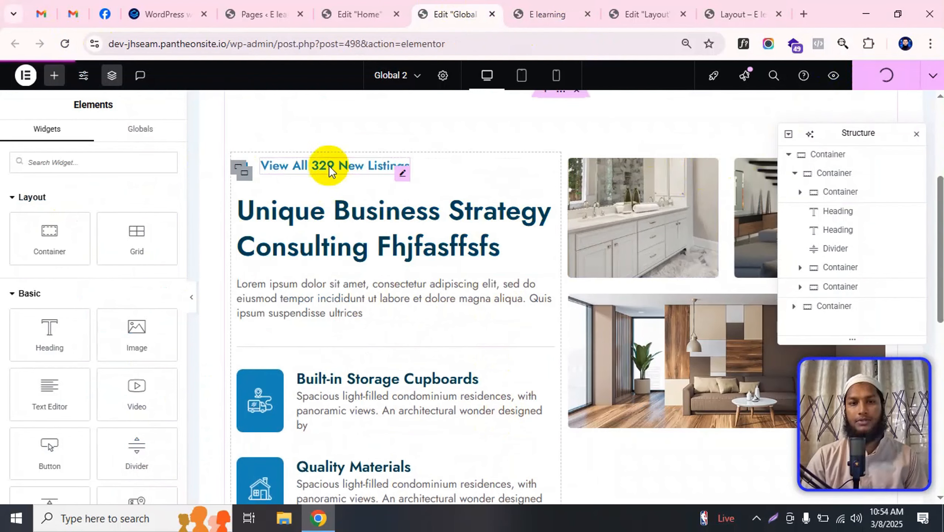
{"action": "scroll", "coordinate": [458, 226], "scroll_direction": "down", "scroll_amount": 8}
{"action": "scroll", "coordinate": [476, 257], "scroll_direction": "up", "scroll_amount": 8}
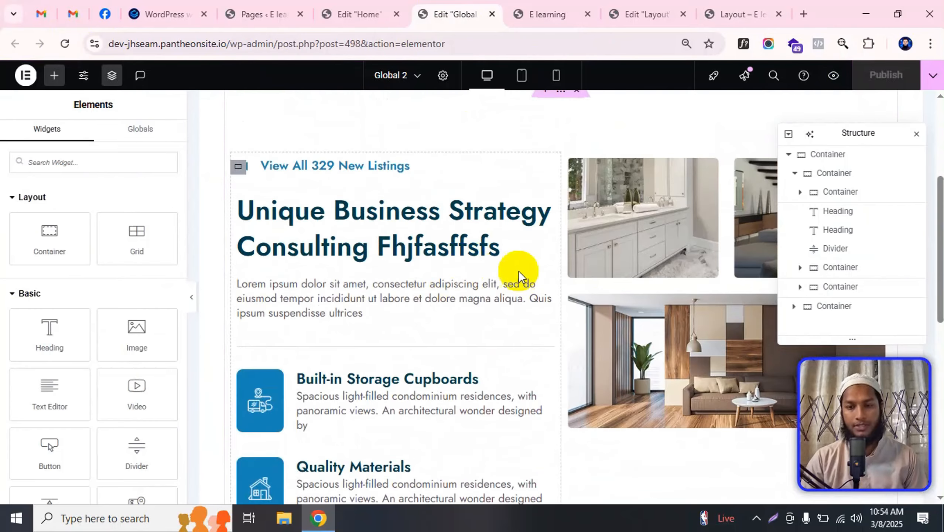
Open the Saved Templates list in the WordPress dashboard, select the "Global 2" template's shortcode, and show all templates.
{"action": "left_click", "coordinate": [360, 13]}
{"action": "left_click", "coordinate": [268, 13]}
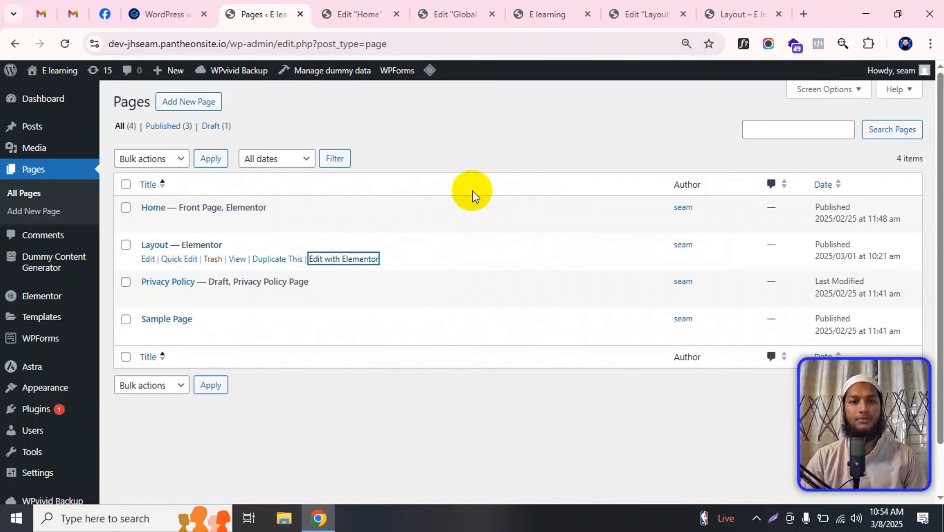
{"action": "left_click", "coordinate": [357, 427]}
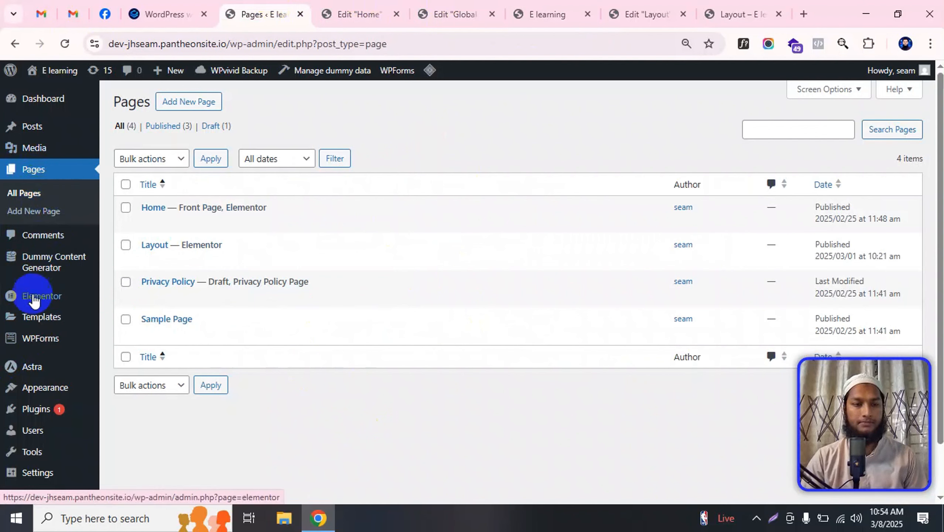
{"action": "left_click", "coordinate": [42, 320]}
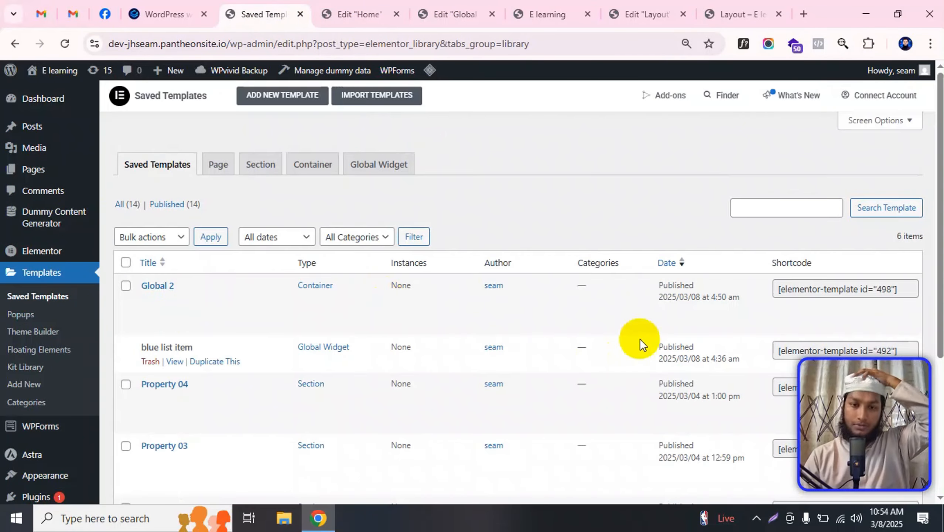
{"action": "left_click", "coordinate": [783, 289]}
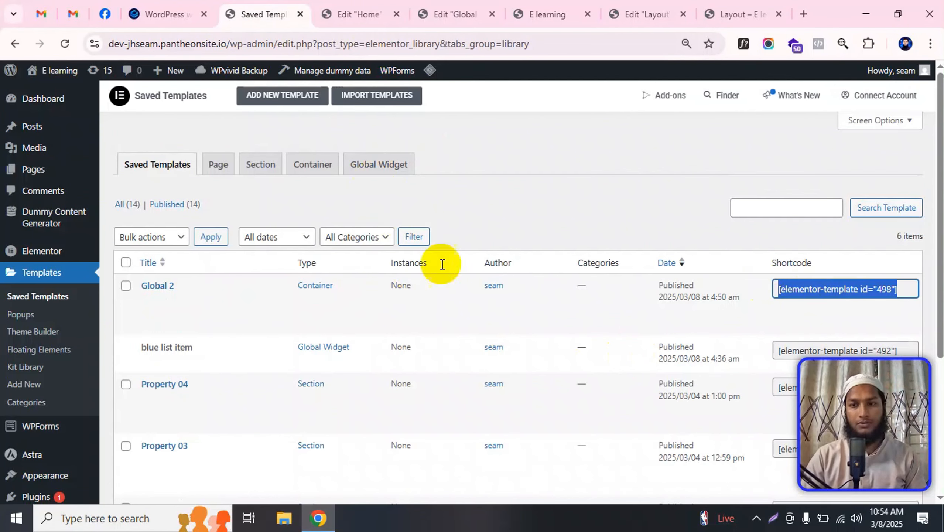
{"action": "left_click", "coordinate": [128, 204]}
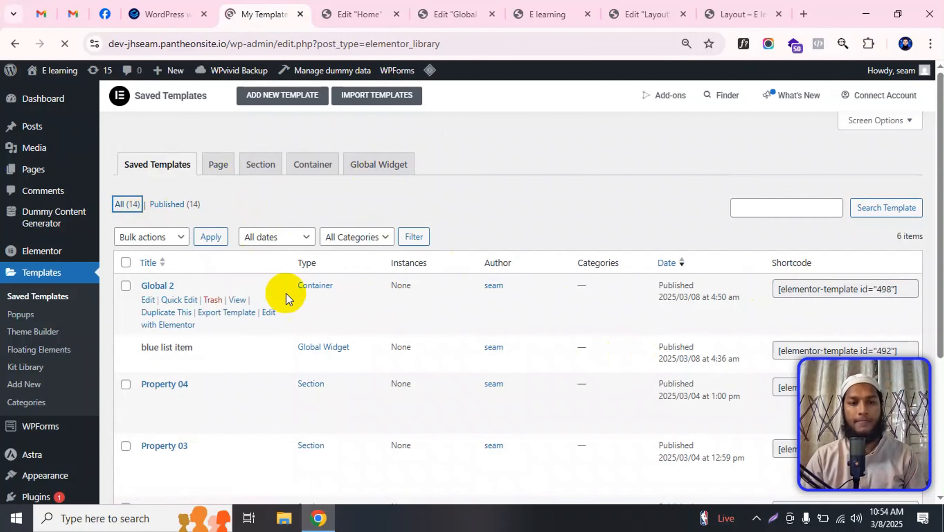